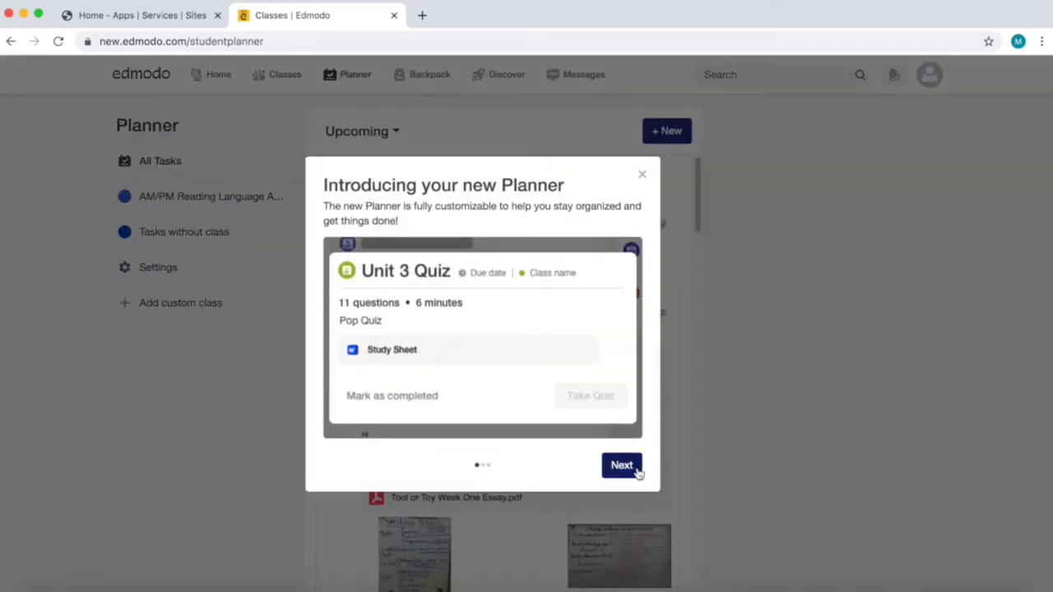
- Step through the three-page Planner introduction and dismiss it
{"action": "left_click", "coordinate": [622, 466]}
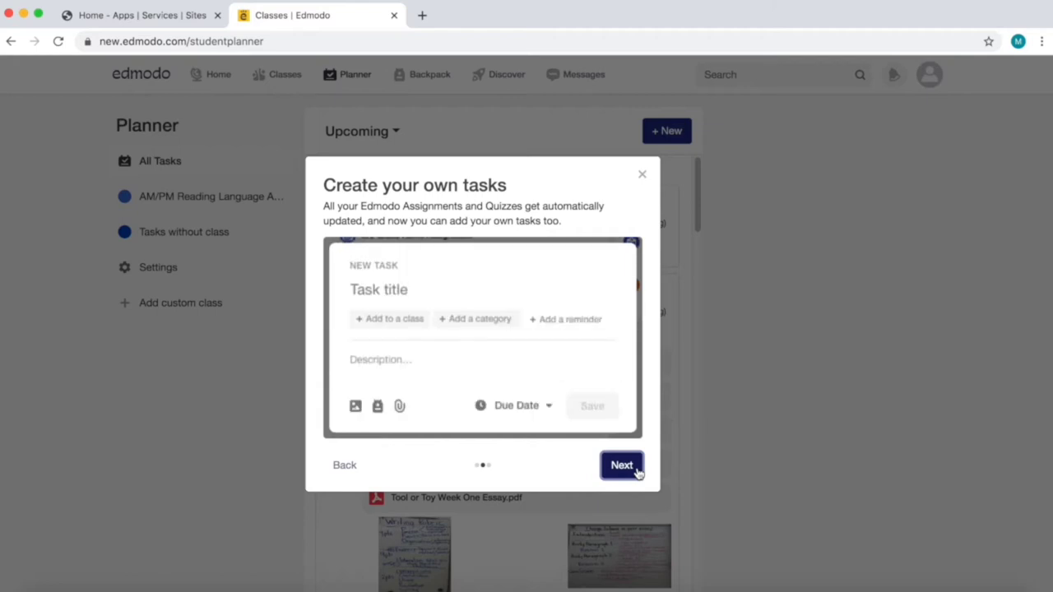
{"action": "left_click", "coordinate": [638, 473]}
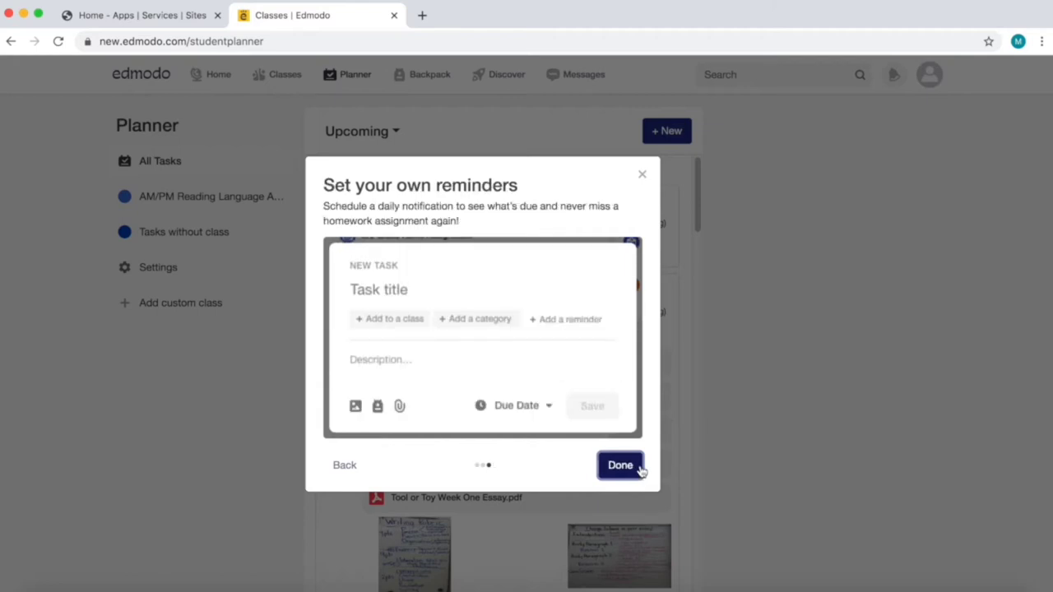
{"action": "left_click", "coordinate": [641, 469]}
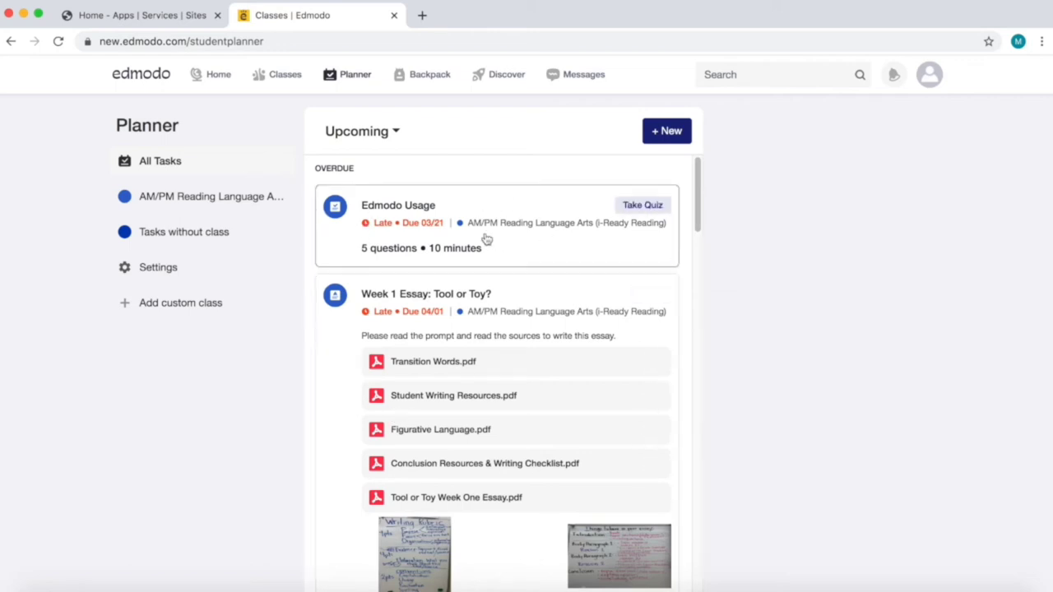
- Scroll through the overdue, due-today and upcoming tasks, then back toward the top
{"action": "scroll", "coordinate": [533, 243], "scroll_direction": "down", "scroll_amount": 1}
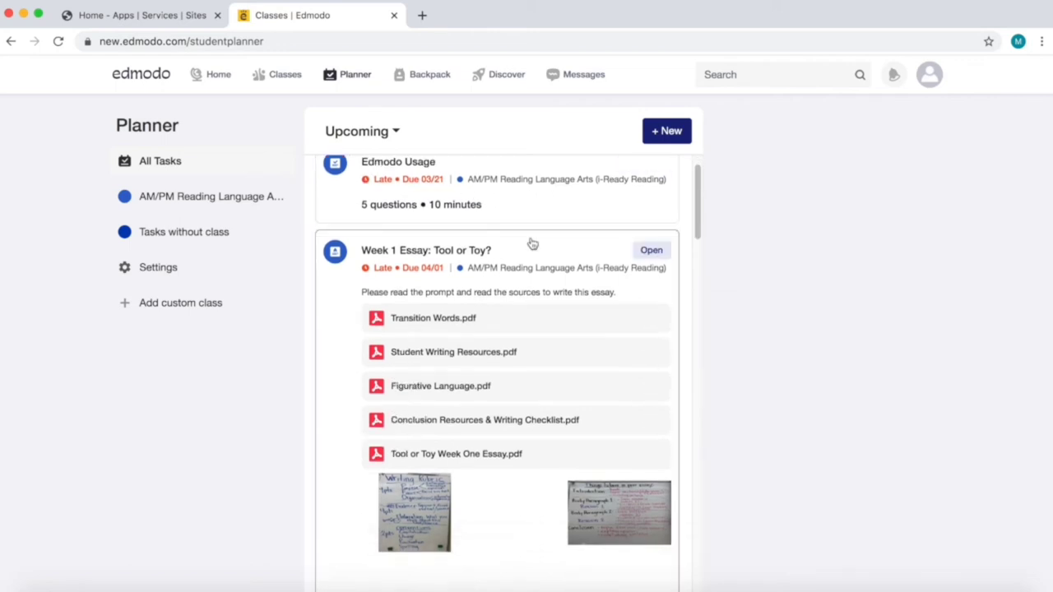
{"action": "scroll", "coordinate": [532, 243], "scroll_direction": "down", "scroll_amount": 5}
{"action": "scroll", "coordinate": [532, 243], "scroll_direction": "down", "scroll_amount": 5}
{"action": "scroll", "coordinate": [532, 243], "scroll_direction": "down", "scroll_amount": 5}
{"action": "scroll", "coordinate": [532, 244], "scroll_direction": "down", "scroll_amount": 3}
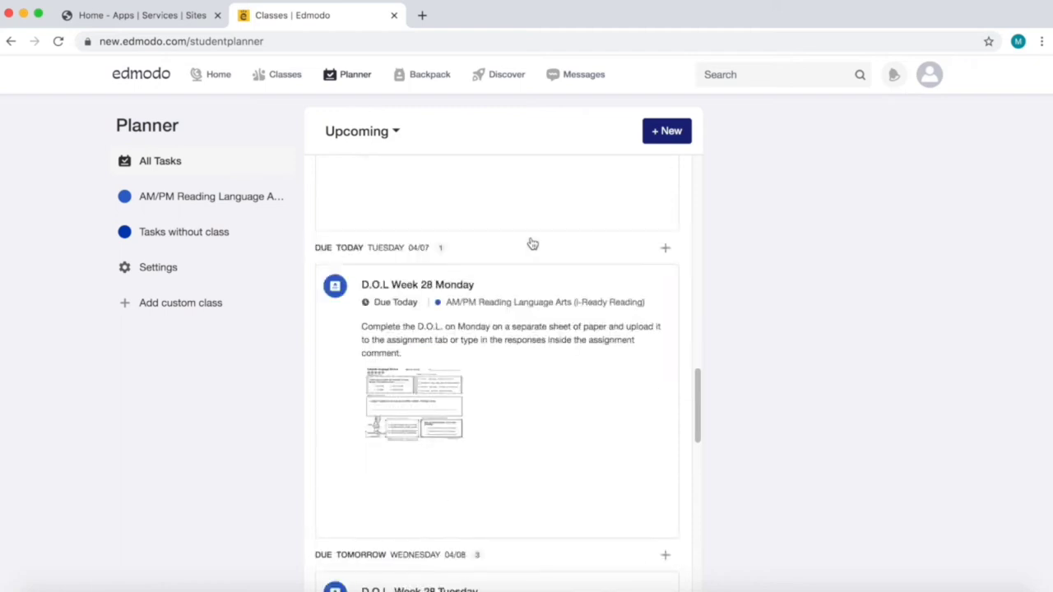
{"action": "scroll", "coordinate": [533, 243], "scroll_direction": "down", "scroll_amount": 3}
{"action": "scroll", "coordinate": [532, 243], "scroll_direction": "down", "scroll_amount": 5}
{"action": "scroll", "coordinate": [532, 244], "scroll_direction": "down", "scroll_amount": 2}
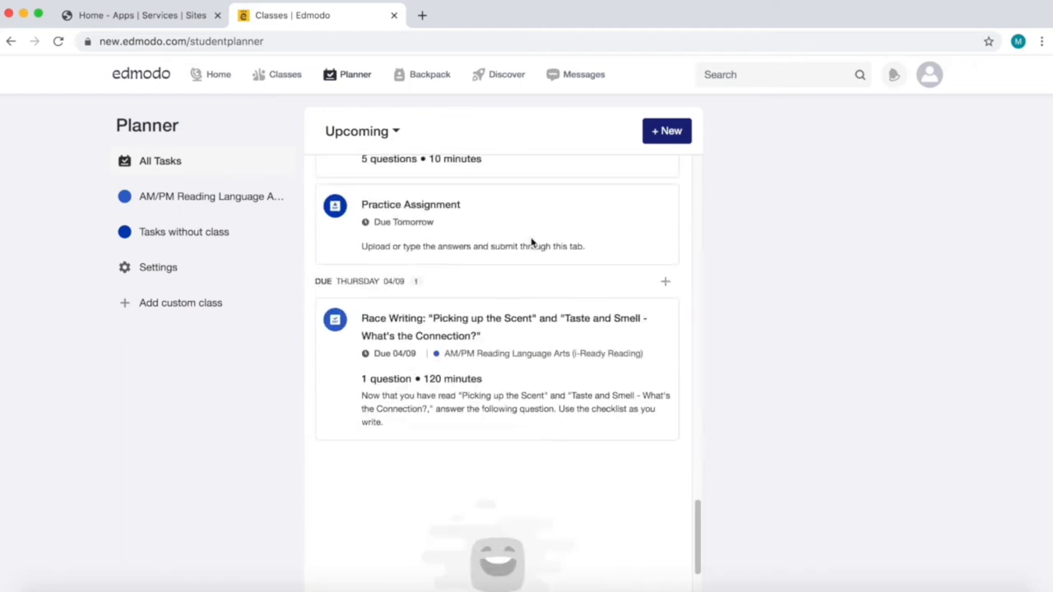
{"action": "scroll", "coordinate": [532, 243], "scroll_direction": "down", "scroll_amount": 3}
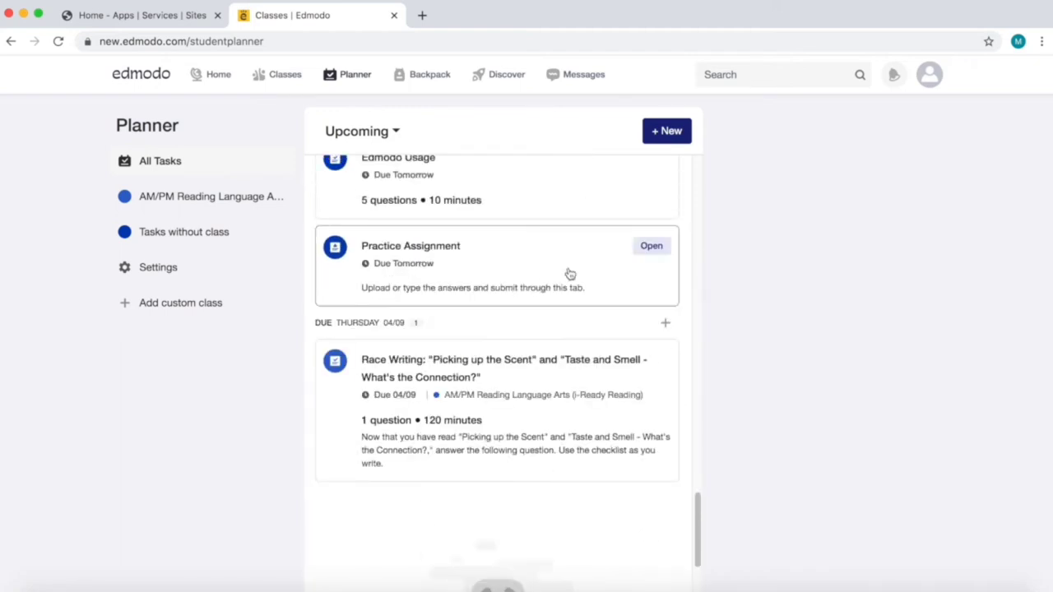
{"action": "scroll", "coordinate": [569, 280], "scroll_direction": "up", "scroll_amount": 10}
{"action": "scroll", "coordinate": [572, 286], "scroll_direction": "up", "scroll_amount": 15}
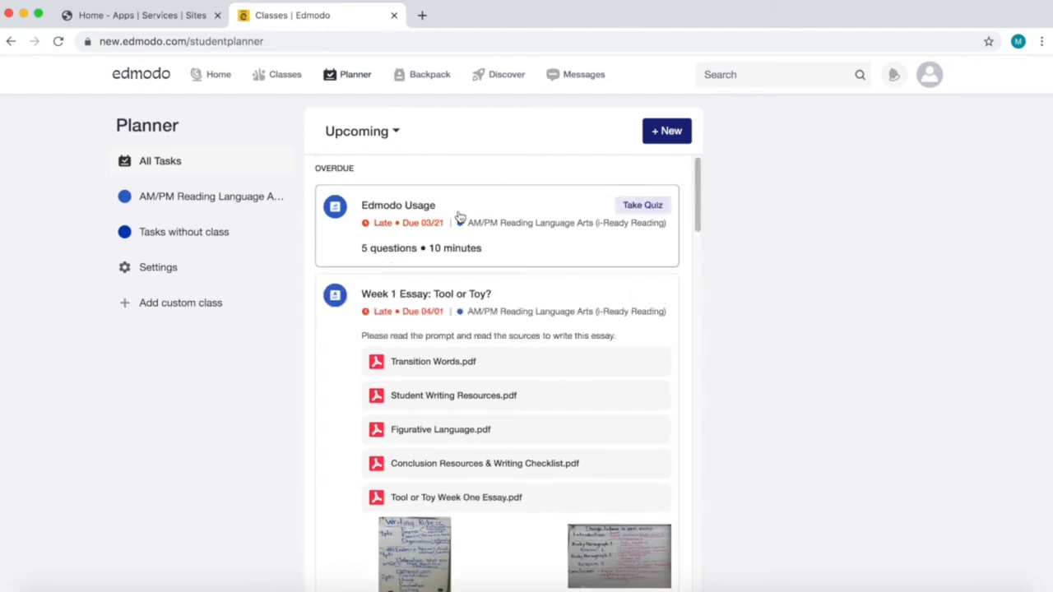
- Open the Edmodo Usage quiz from its Planner card and start it
{"action": "mouse_move", "coordinate": [497, 225]}
{"action": "left_click", "coordinate": [545, 225]}
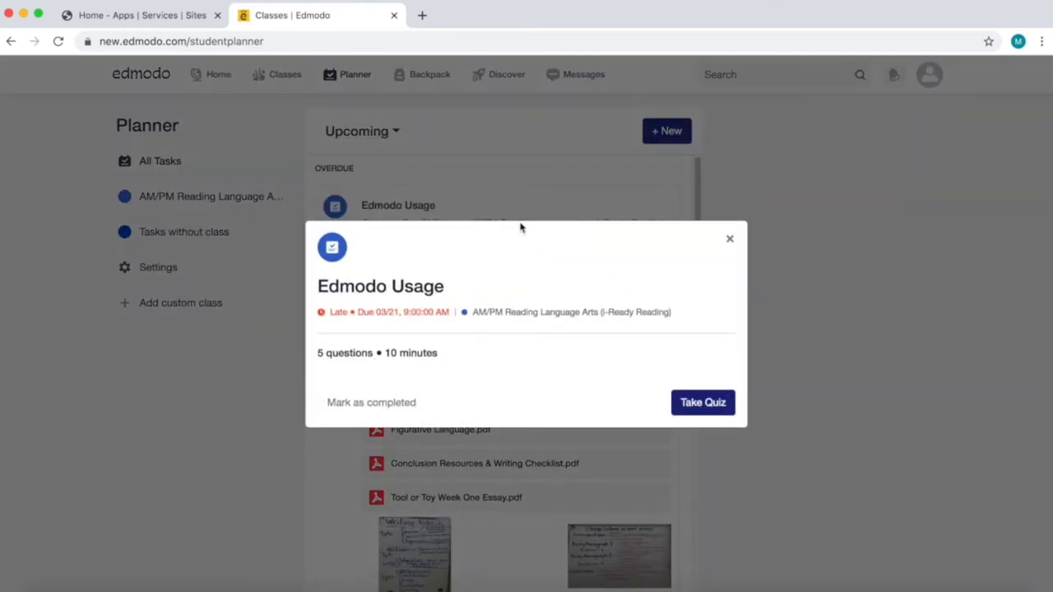
{"action": "left_click", "coordinate": [701, 406]}
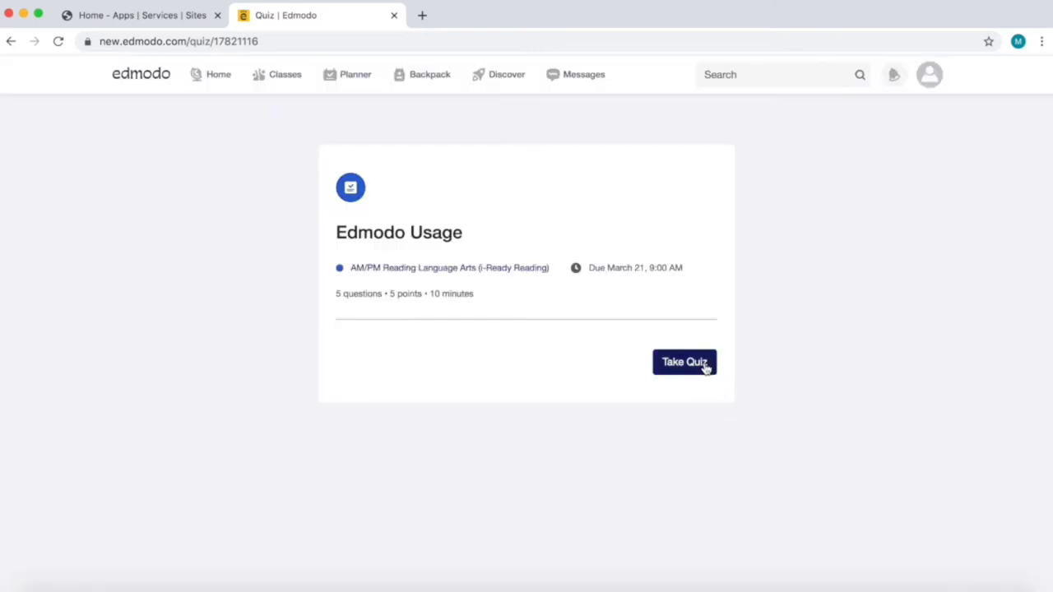
{"action": "left_click", "coordinate": [705, 369]}
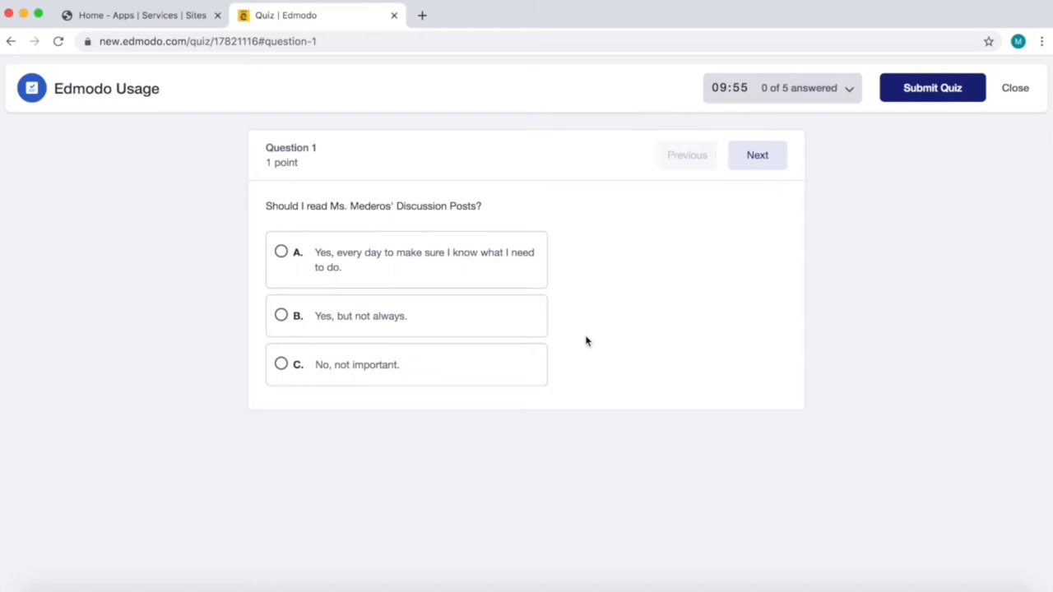
- Settle on an answer for question 1 and answer False to question 2
{"action": "left_click", "coordinate": [360, 263]}
{"action": "left_click", "coordinate": [348, 318]}
{"action": "left_click", "coordinate": [336, 375]}
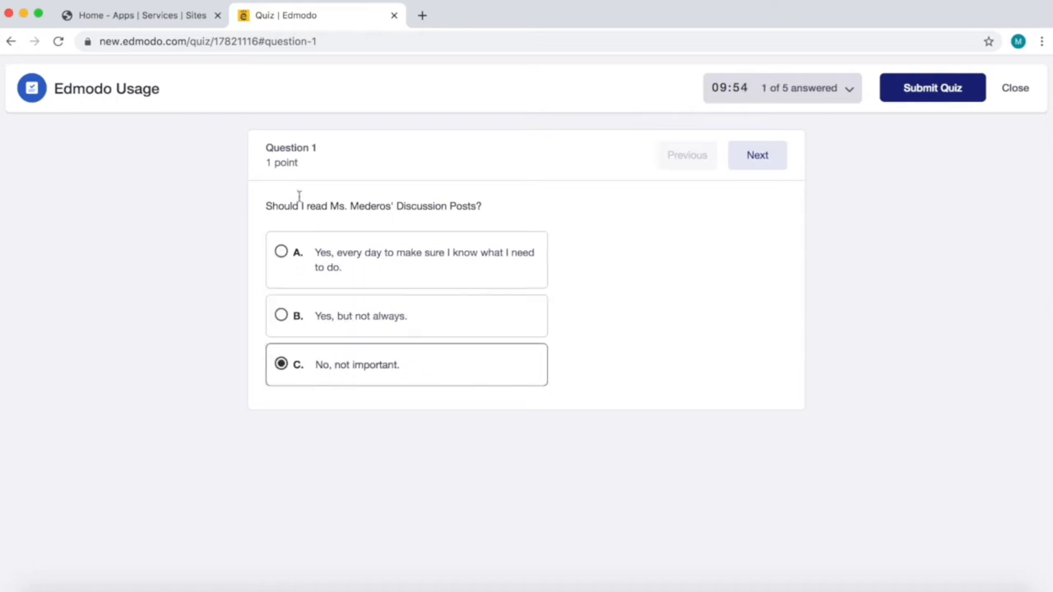
{"action": "left_click", "coordinate": [311, 268]}
{"action": "left_click", "coordinate": [757, 158]}
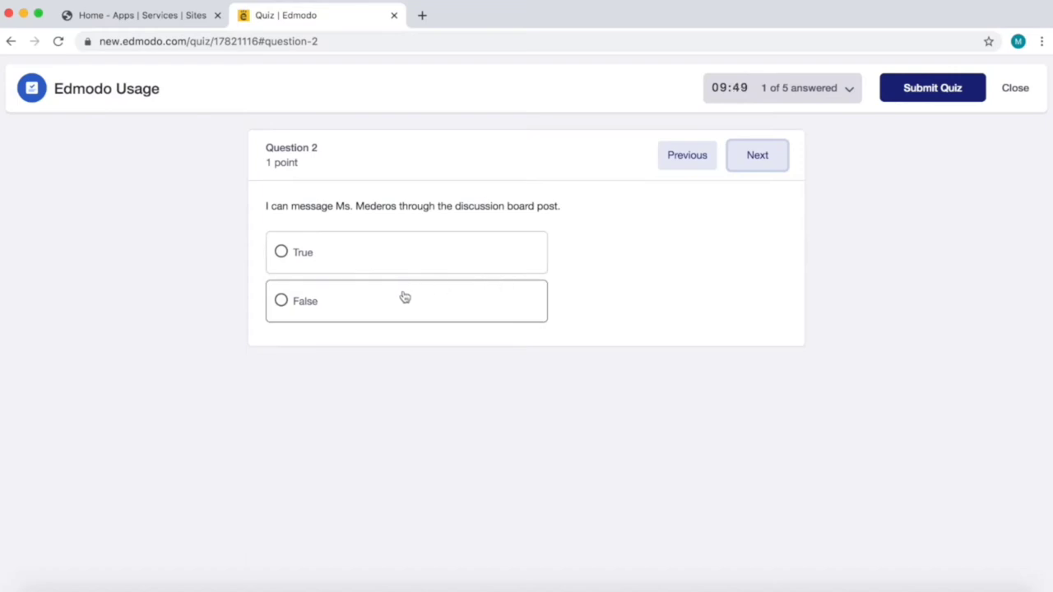
{"action": "left_click", "coordinate": [410, 298]}
- Answer question 3 with the assignment tab, after briefly trying the messages tab
{"action": "left_click", "coordinate": [750, 159]}
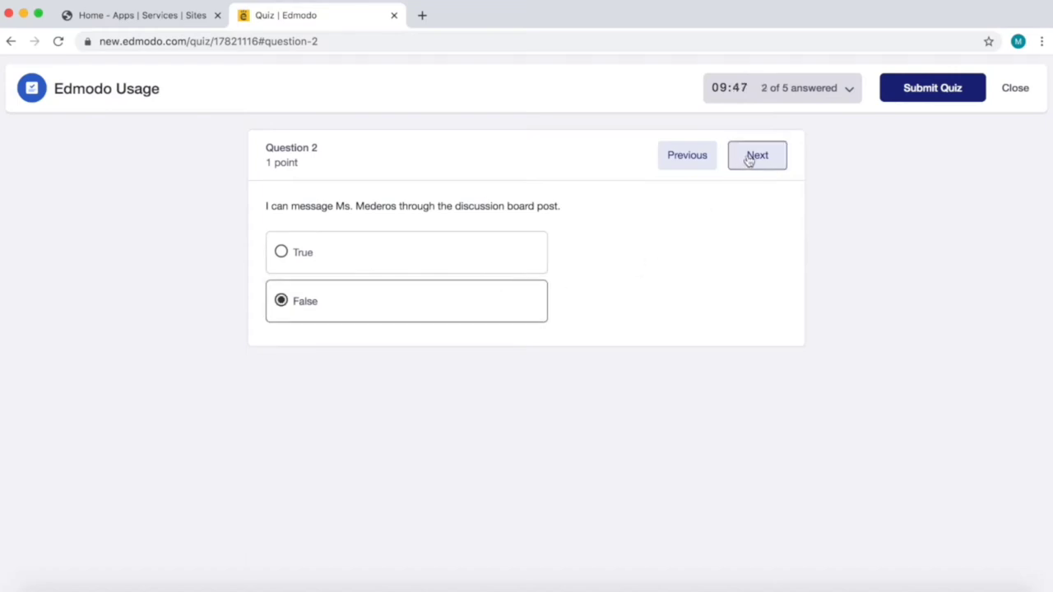
{"action": "left_click", "coordinate": [495, 311]}
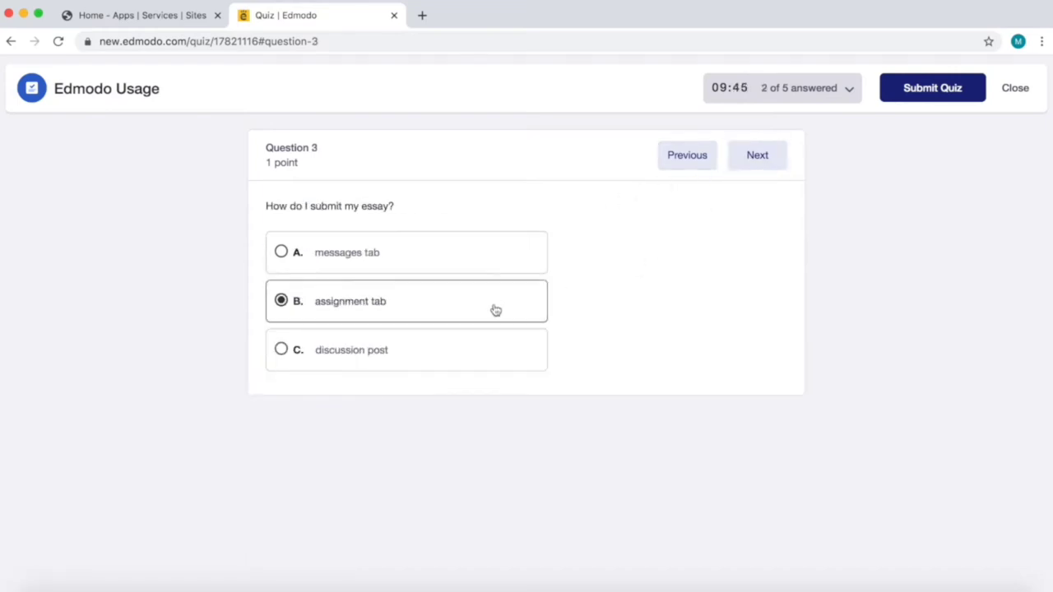
{"action": "left_click", "coordinate": [751, 165]}
{"action": "left_click", "coordinate": [704, 164]}
{"action": "left_click", "coordinate": [480, 263]}
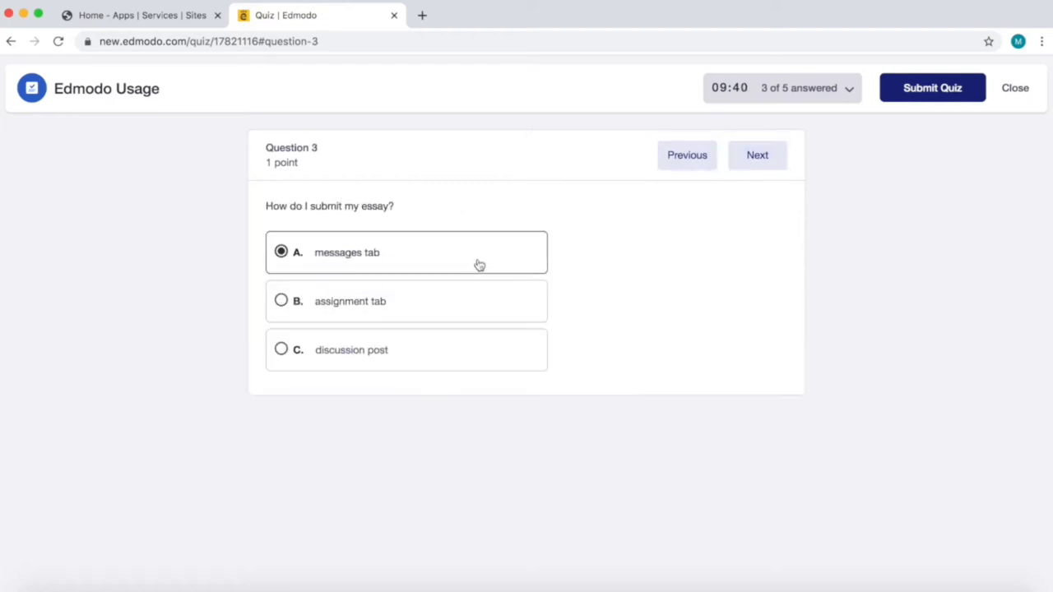
{"action": "left_click", "coordinate": [478, 313]}
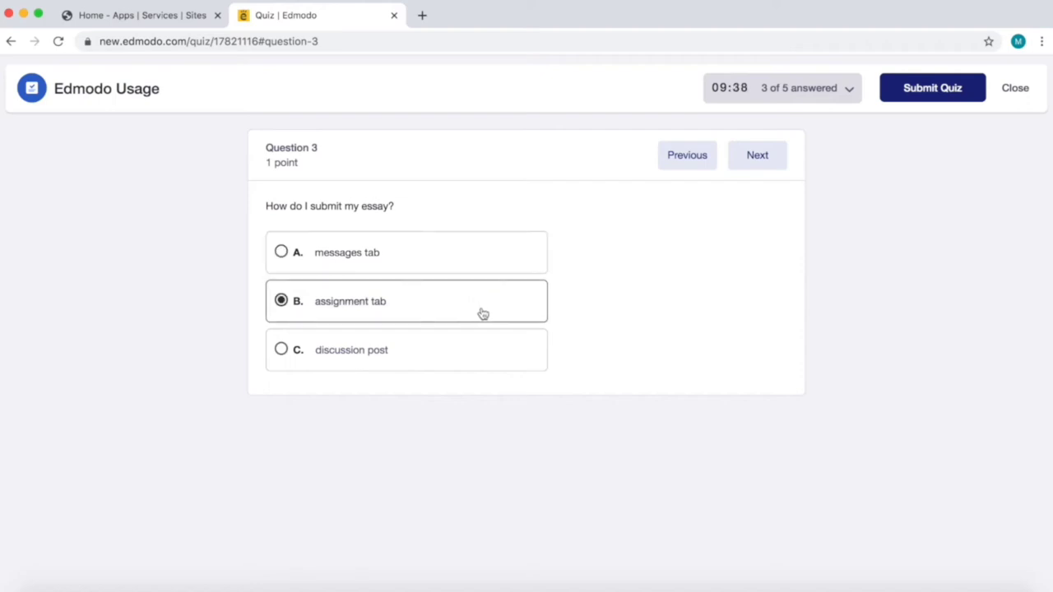
{"action": "left_click", "coordinate": [737, 165]}
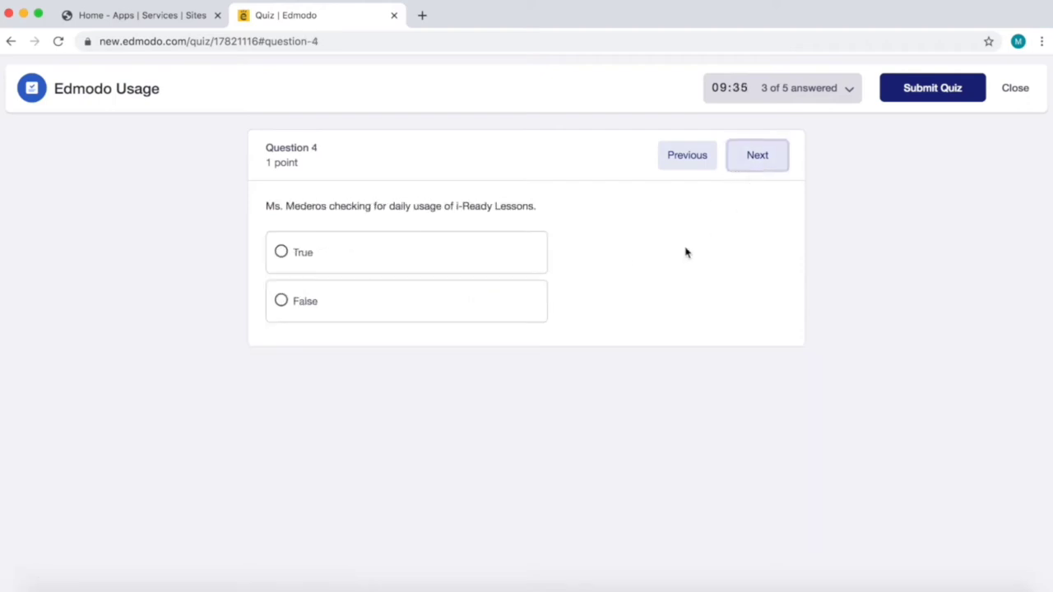
- Answer True to question 4 and No to question 5, then begin submitting
{"action": "left_click", "coordinate": [483, 263]}
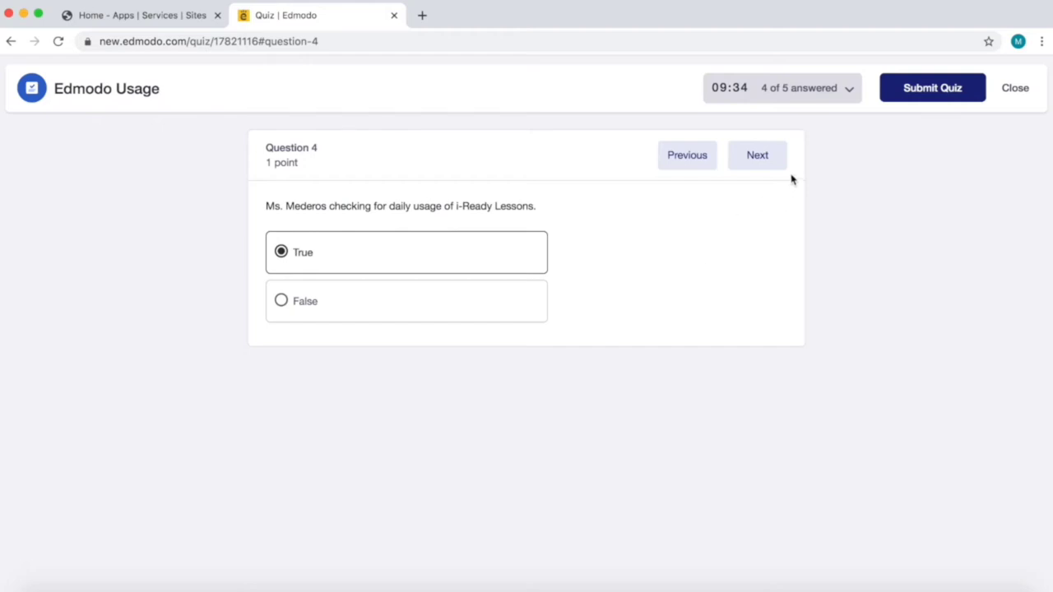
{"action": "left_click", "coordinate": [772, 158]}
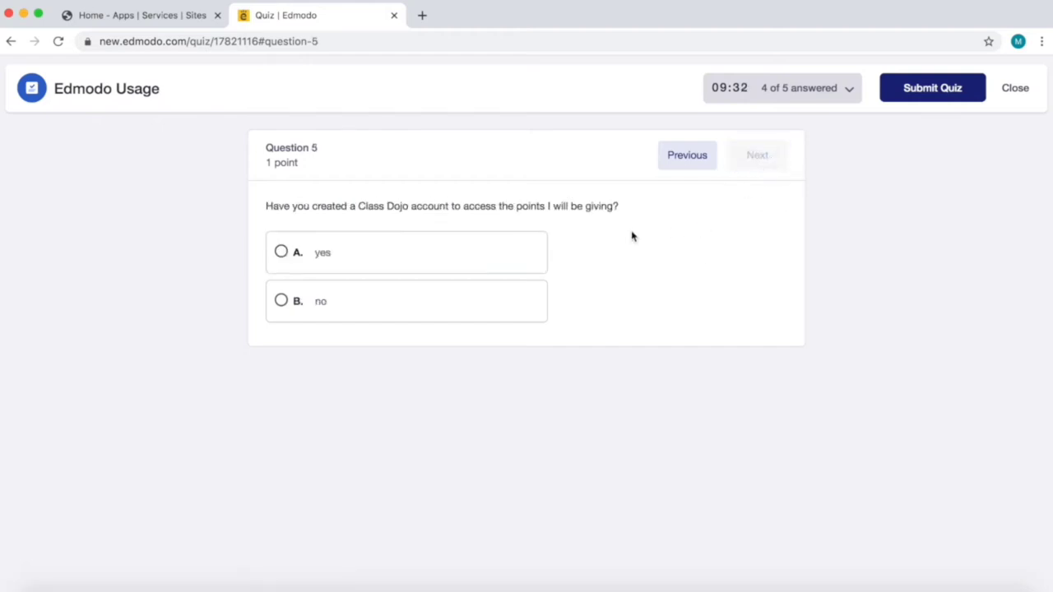
{"action": "left_click", "coordinate": [437, 302]}
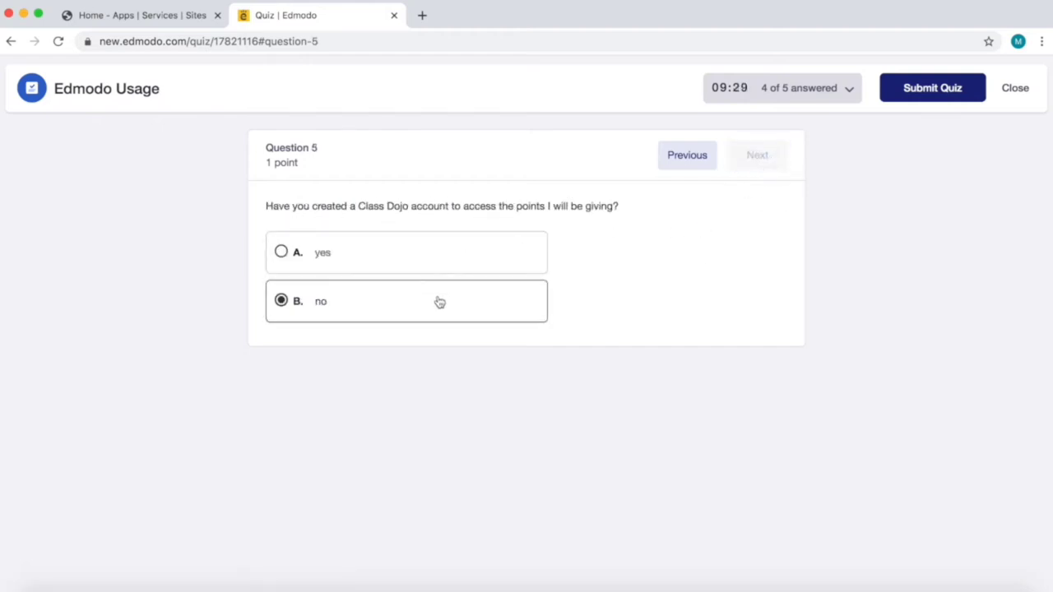
{"action": "left_click", "coordinate": [902, 92]}
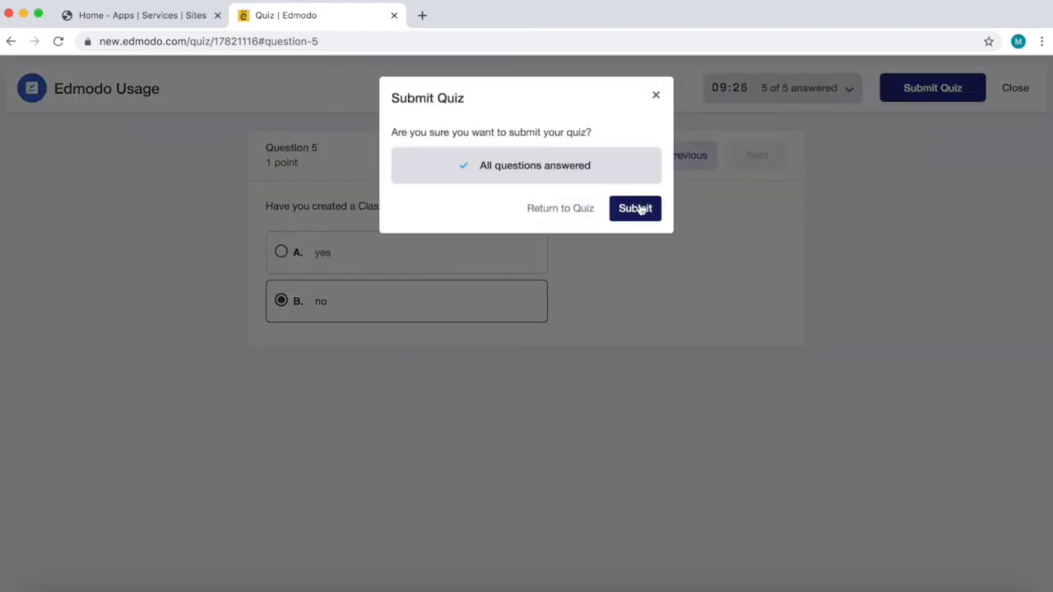
- Recheck the earlier answers, then confirm the Edmodo Usage quiz submission
{"action": "left_click", "coordinate": [582, 212]}
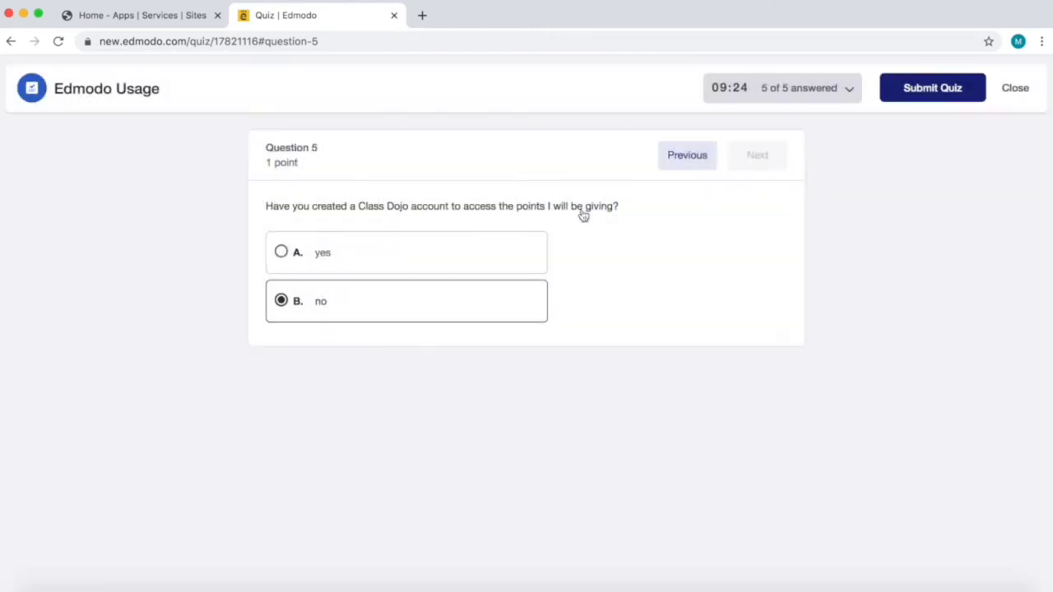
{"action": "double_click", "coordinate": [693, 163]}
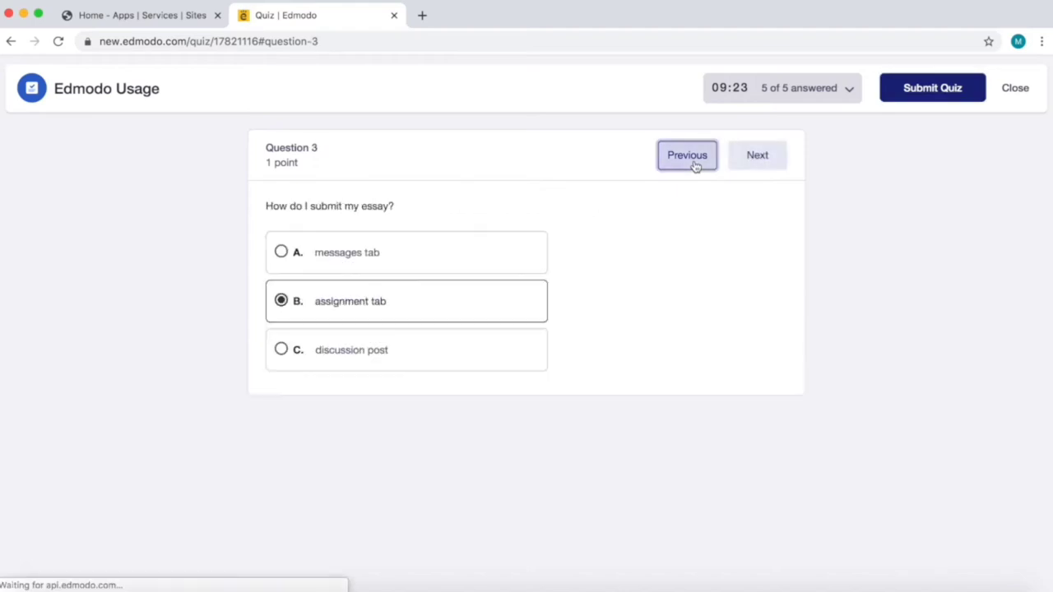
{"action": "double_click", "coordinate": [753, 161]}
{"action": "left_click", "coordinate": [930, 88]}
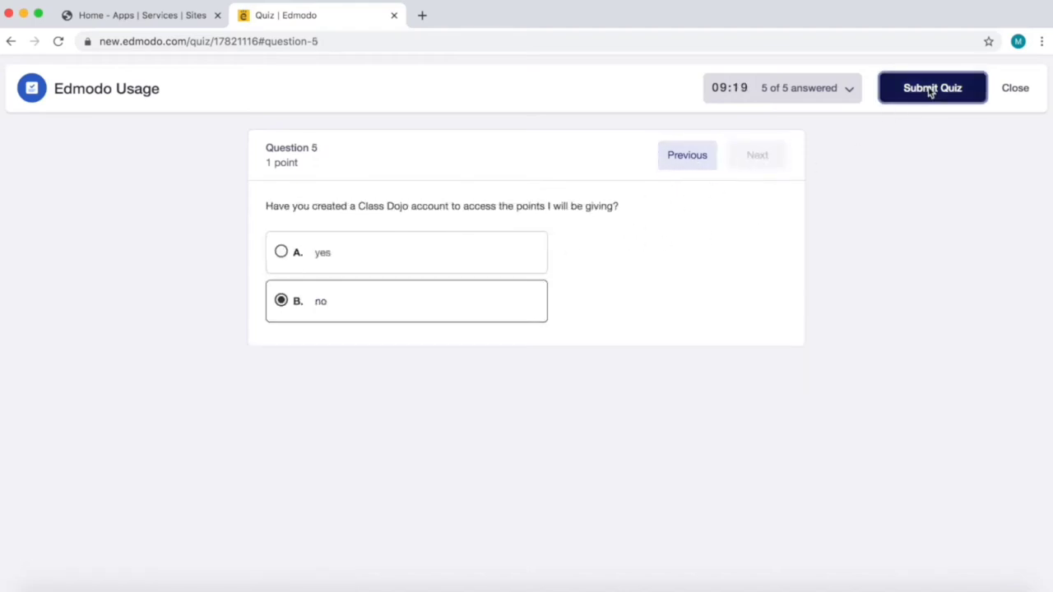
{"action": "left_click", "coordinate": [636, 212]}
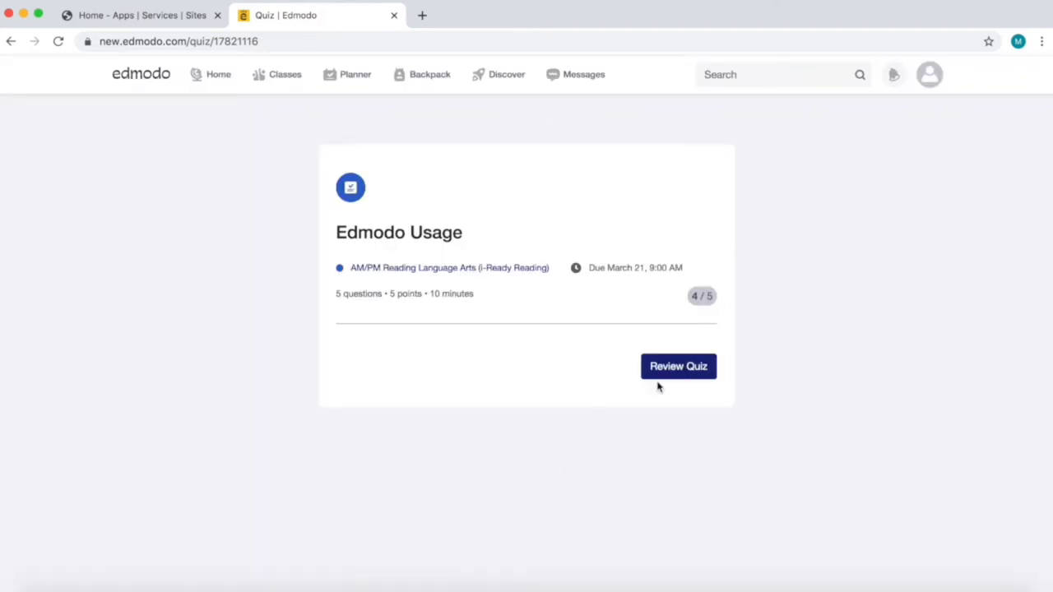
- Review the graded results for questions 2–5, including incorrect question 5, and close the review
{"action": "left_click", "coordinate": [666, 368]}
{"action": "left_click", "coordinate": [253, 211]}
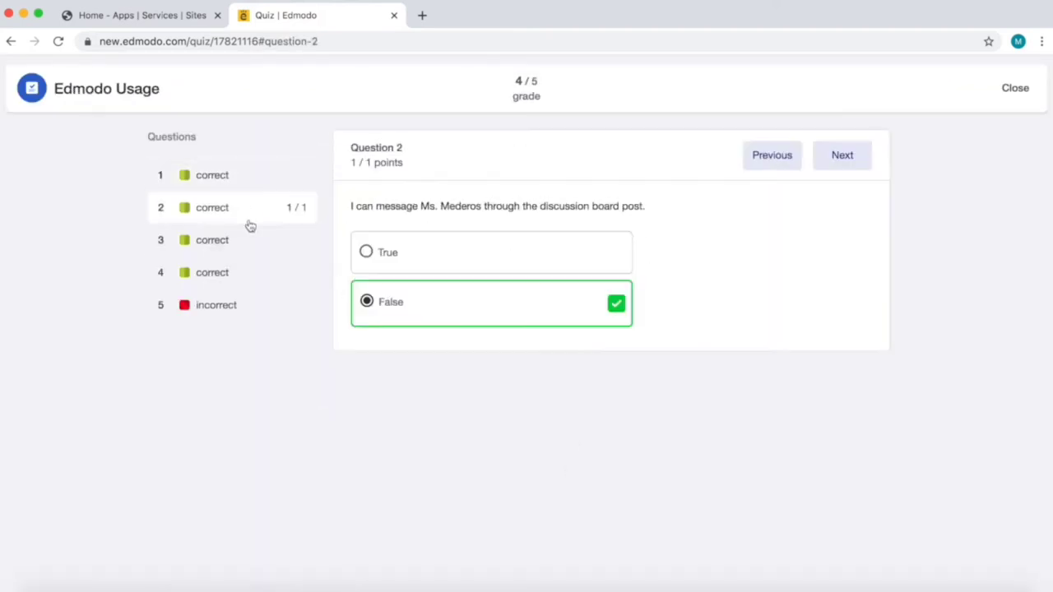
{"action": "left_click", "coordinate": [245, 249]}
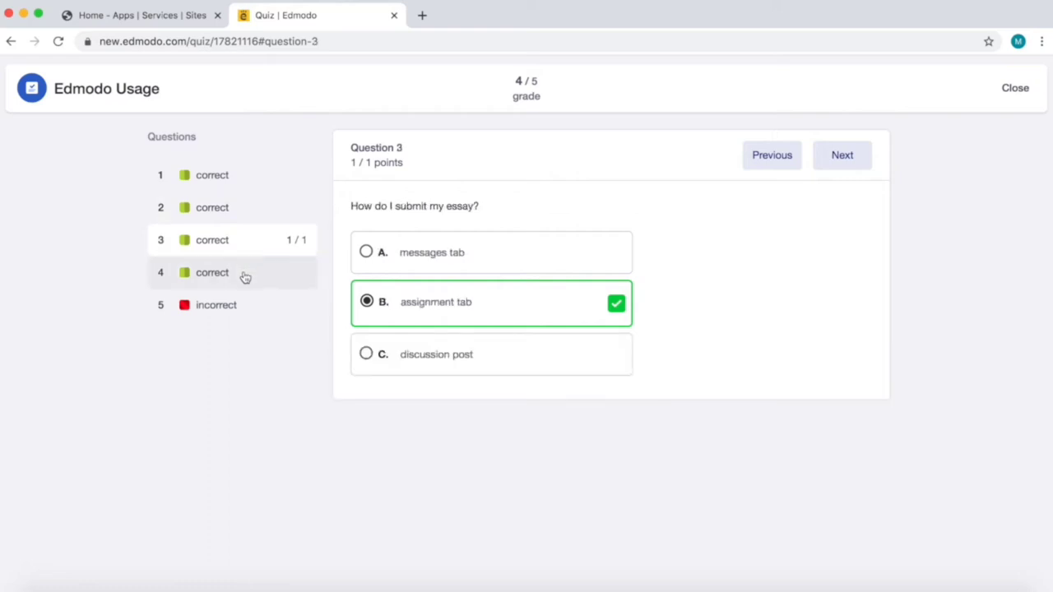
{"action": "left_click", "coordinate": [243, 276]}
{"action": "left_click", "coordinate": [244, 308]}
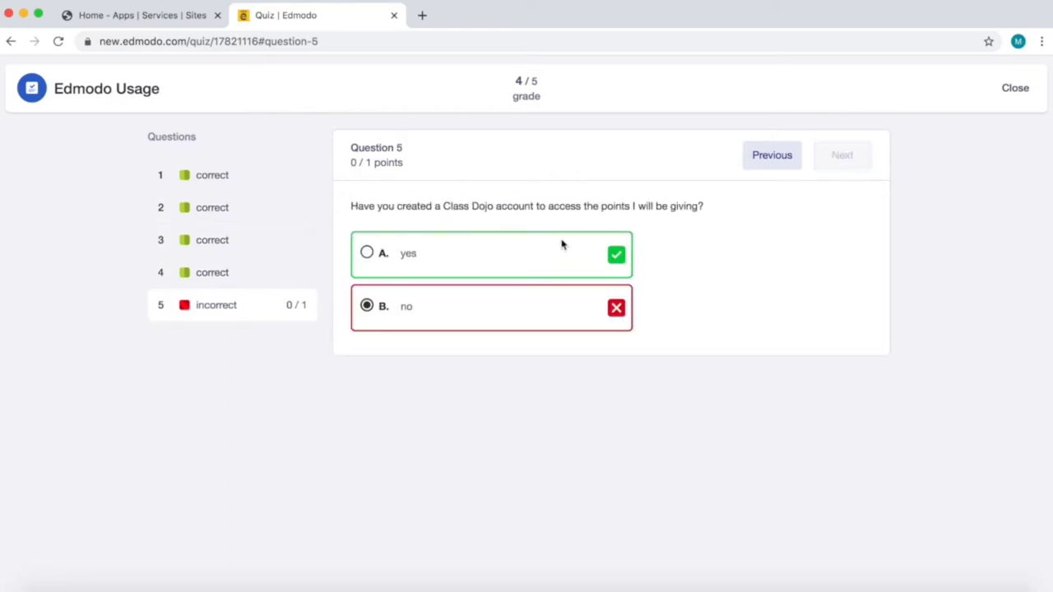
{"action": "left_click", "coordinate": [1021, 91]}
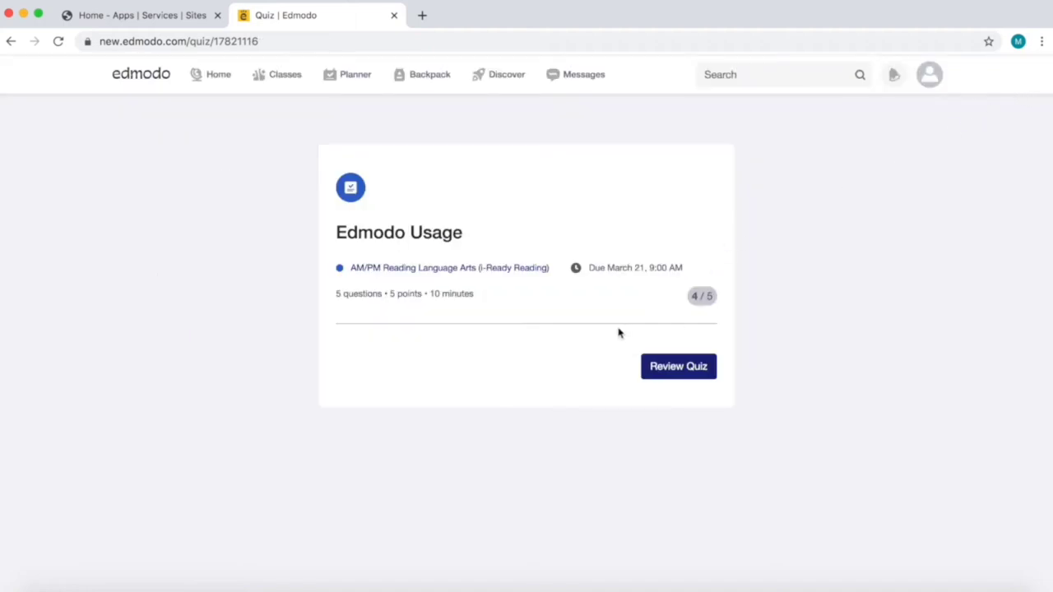
- Return to the Planner and open the Practice Assignment due tomorrow for turn-in
{"action": "left_click", "coordinate": [359, 82]}
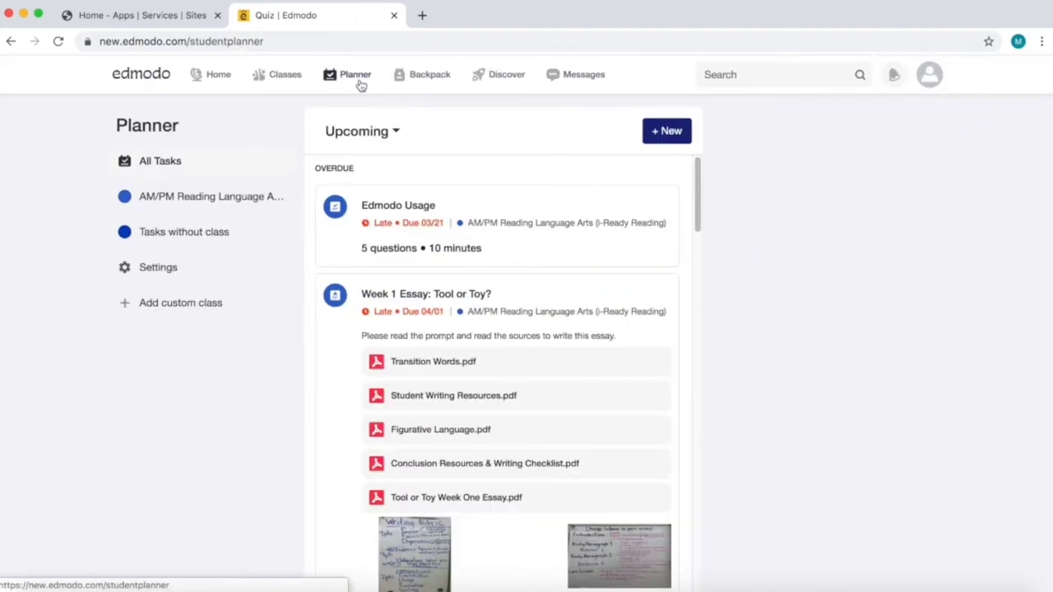
{"action": "scroll", "coordinate": [360, 85], "scroll_direction": "down", "scroll_amount": 1}
{"action": "scroll", "coordinate": [420, 174], "scroll_direction": "down", "scroll_amount": 2}
{"action": "scroll", "coordinate": [422, 183], "scroll_direction": "down", "scroll_amount": 2}
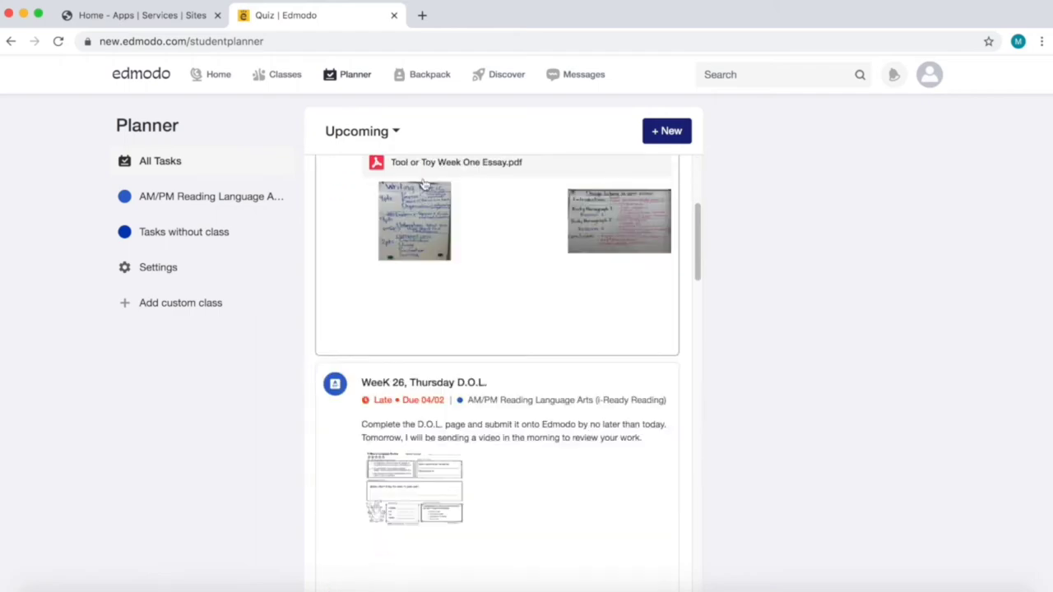
{"action": "scroll", "coordinate": [422, 183], "scroll_direction": "down", "scroll_amount": 3}
{"action": "scroll", "coordinate": [422, 182], "scroll_direction": "down", "scroll_amount": 3}
{"action": "scroll", "coordinate": [493, 247], "scroll_direction": "down", "scroll_amount": 3}
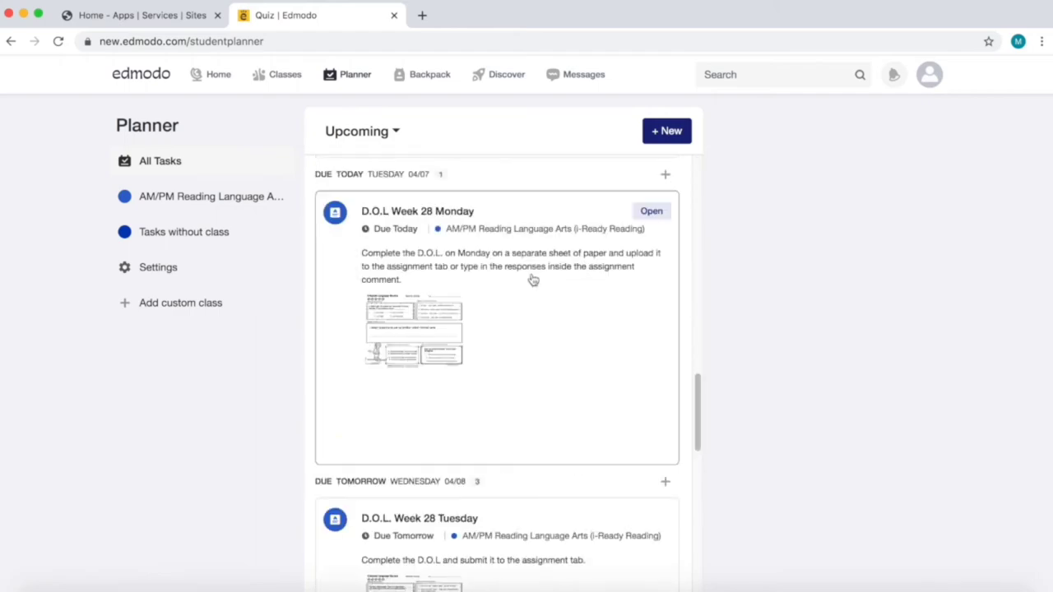
{"action": "scroll", "coordinate": [533, 280], "scroll_direction": "down", "scroll_amount": 1}
{"action": "scroll", "coordinate": [533, 280], "scroll_direction": "down", "scroll_amount": 1}
{"action": "scroll", "coordinate": [534, 280], "scroll_direction": "down", "scroll_amount": 3}
{"action": "scroll", "coordinate": [534, 278], "scroll_direction": "down", "scroll_amount": 1}
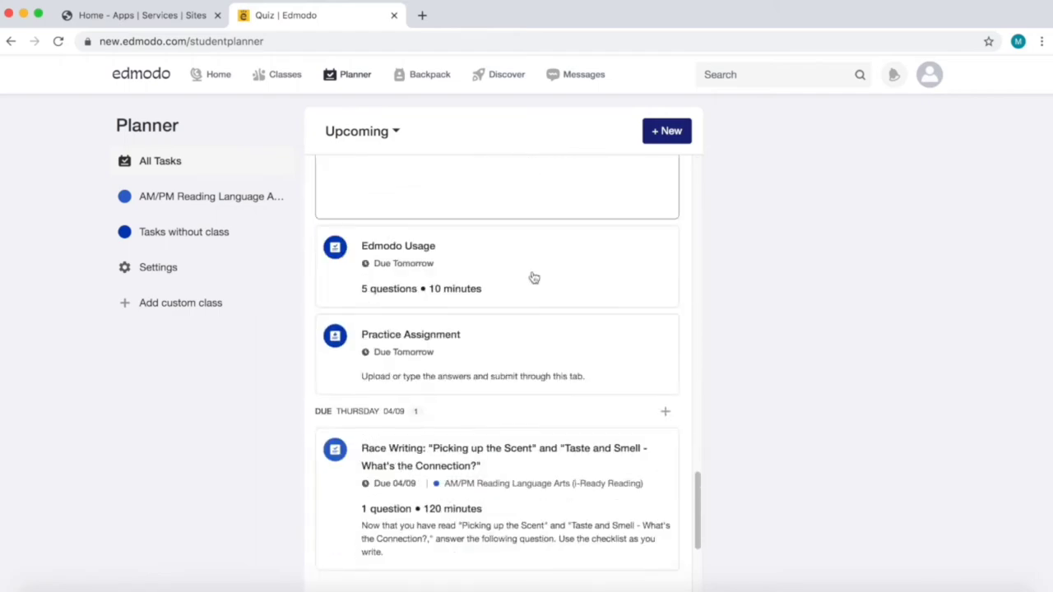
{"action": "left_click", "coordinate": [451, 333]}
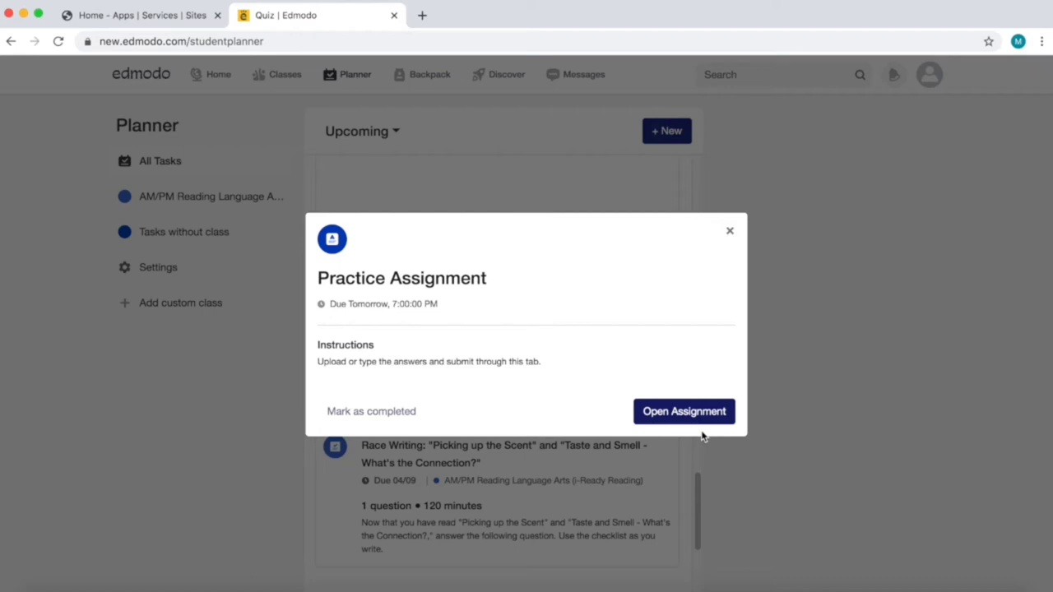
{"action": "left_click", "coordinate": [702, 423]}
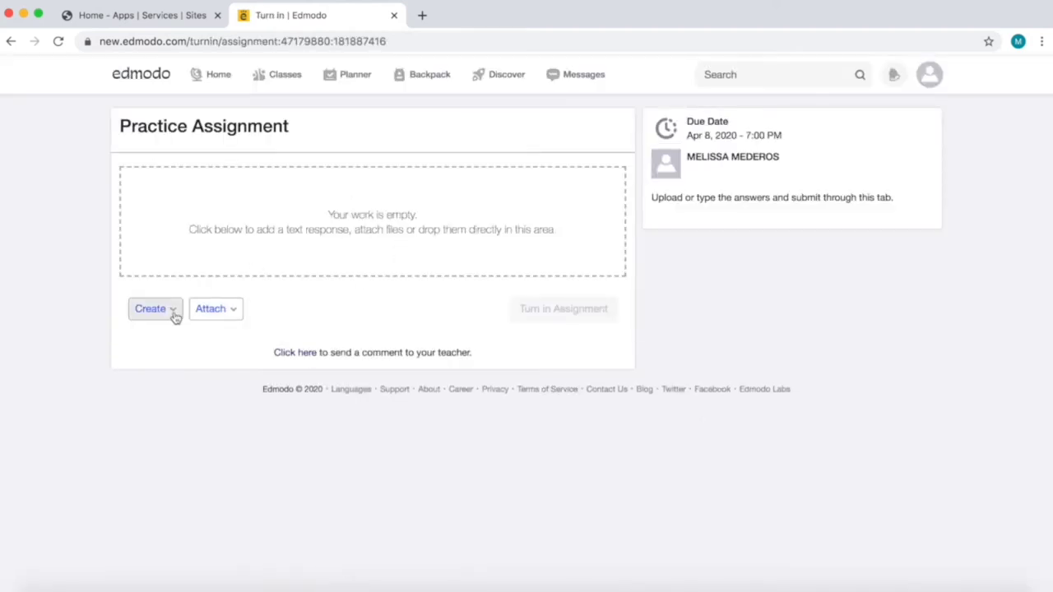
- Create a new Word document as work for the Practice Assignment
{"action": "left_click", "coordinate": [173, 314]}
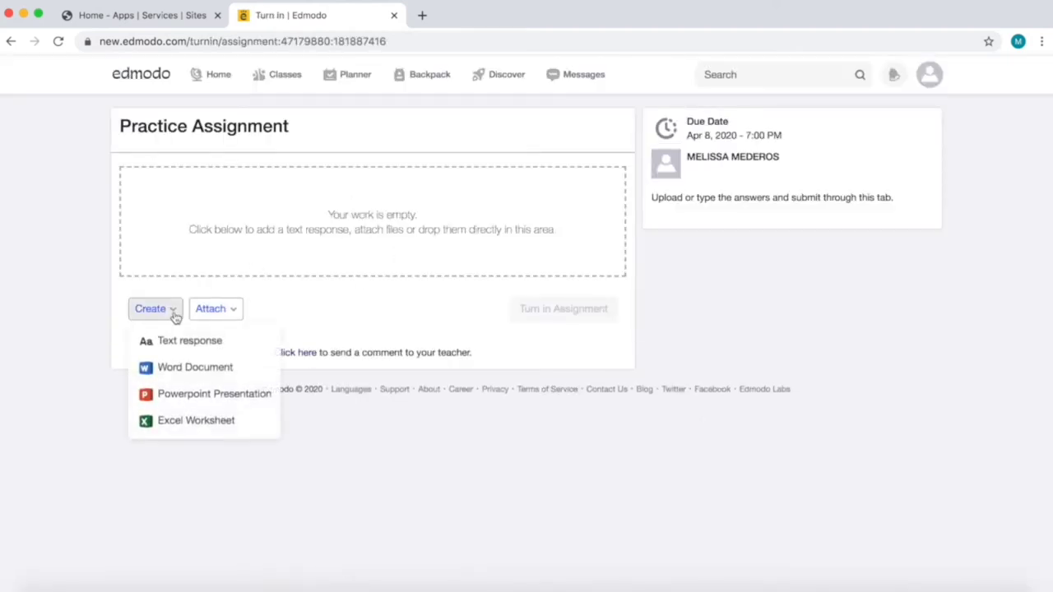
{"action": "left_click", "coordinate": [170, 372]}
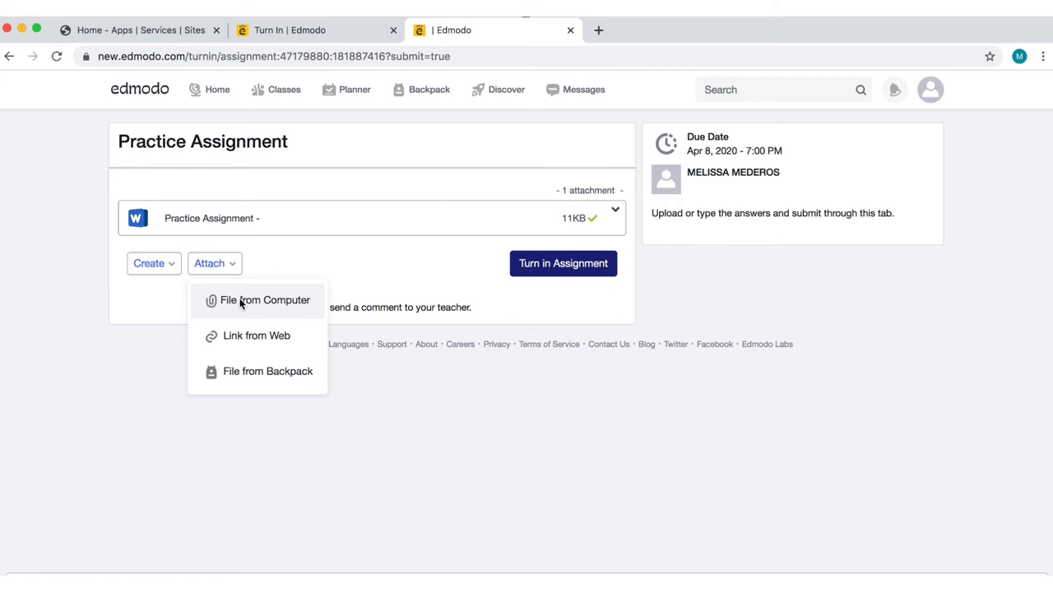
- Attach the screenshot from the computer and turn in the Practice Assignment
{"action": "left_click", "coordinate": [241, 301]}
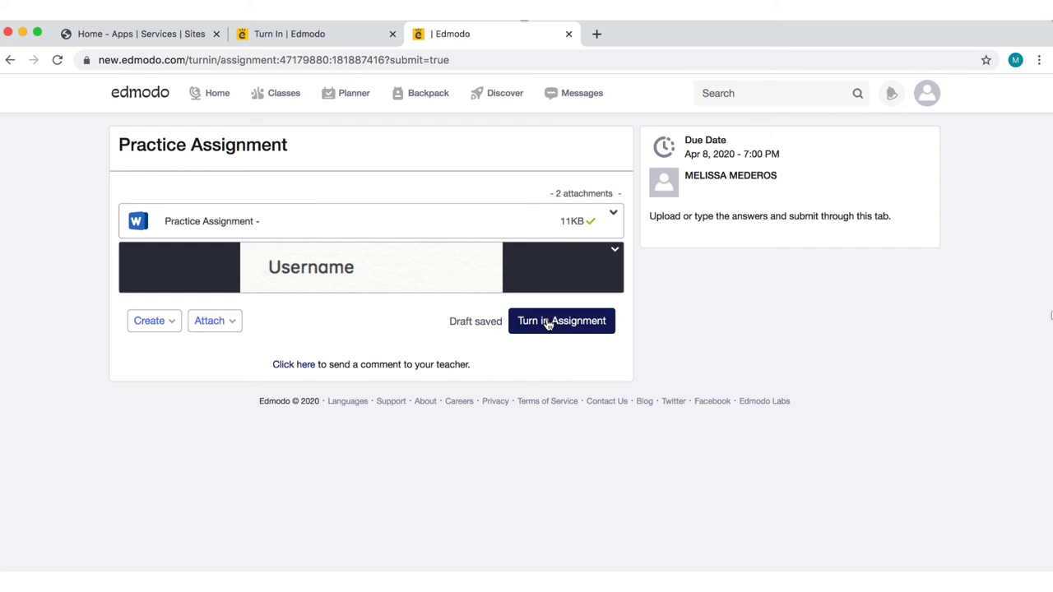
{"action": "left_click", "coordinate": [547, 324]}
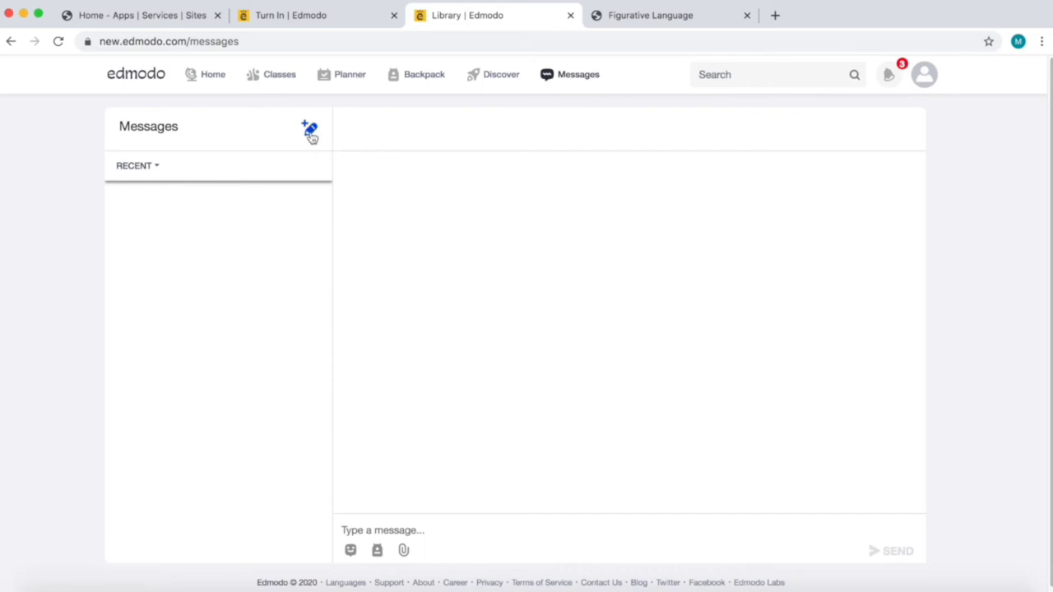
- Start a new message addressed to the teacher, Ms. Mederos
{"action": "left_click", "coordinate": [310, 132]}
{"action": "left_click", "coordinate": [426, 155]}
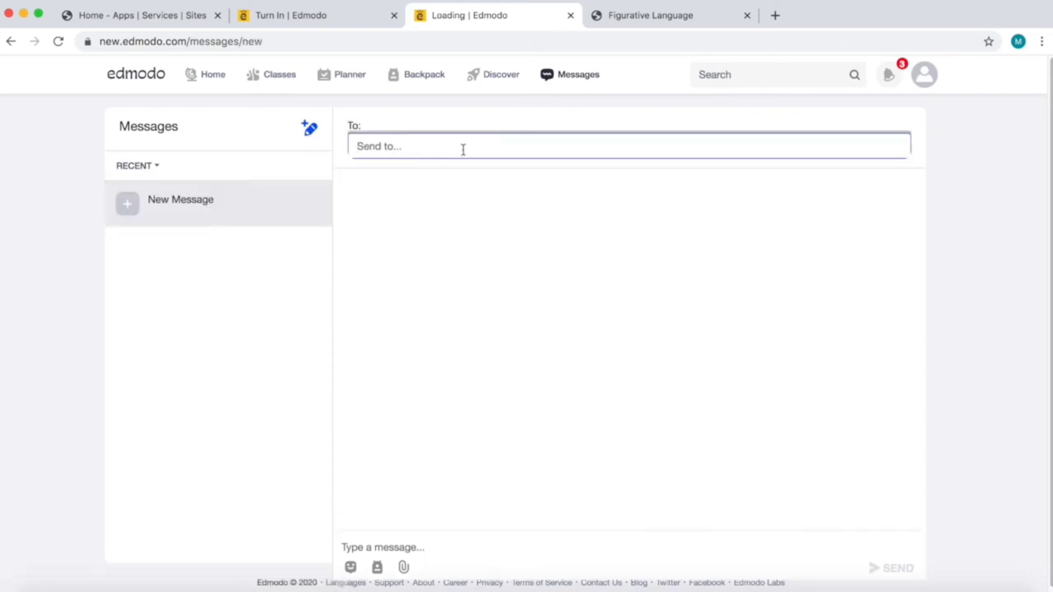
{"action": "type", "text": "m"}
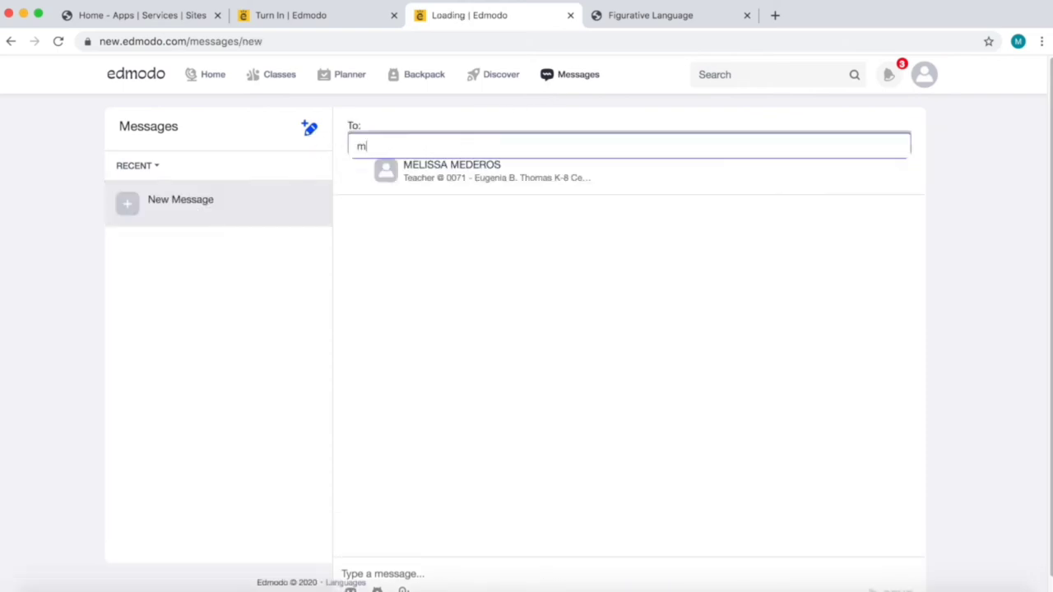
{"action": "key", "text": "BackSpace"}
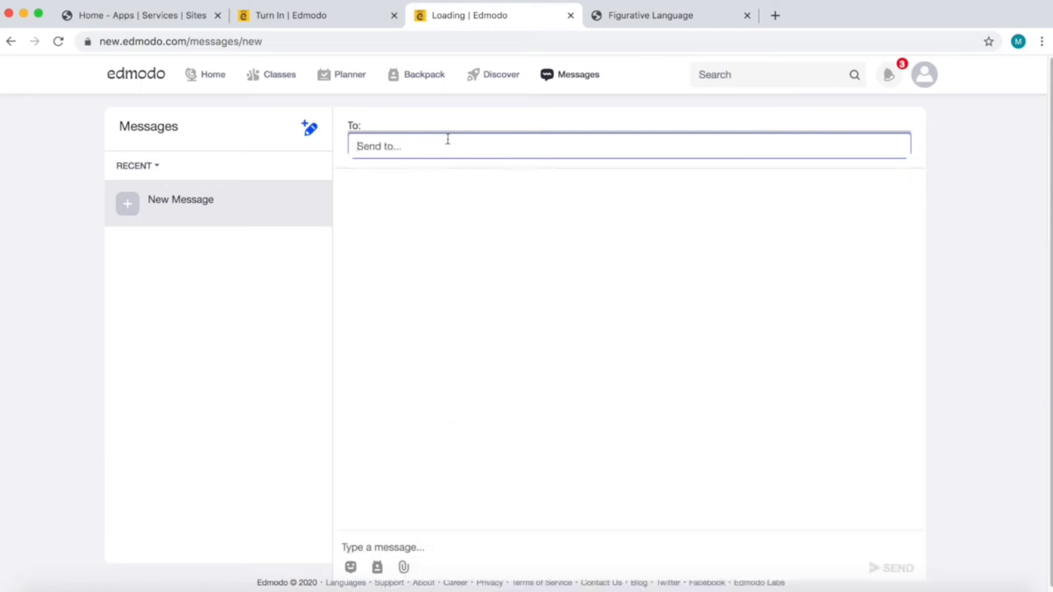
{"action": "type", "text": "m"}
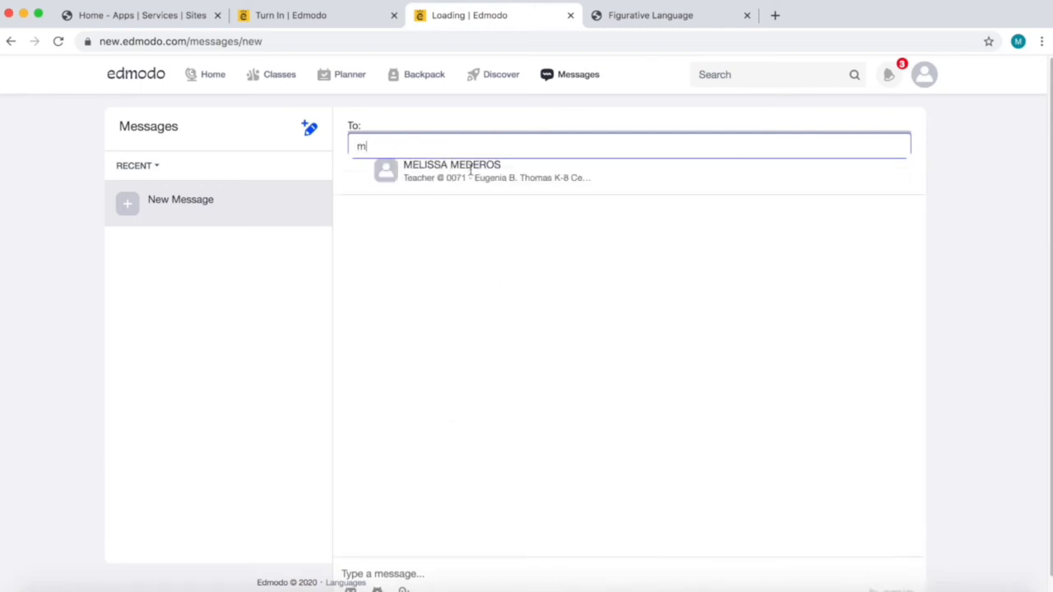
{"action": "left_click", "coordinate": [469, 165]}
- Send 'Ms. Mederos, I need your help with an i-Ready Lesson.'
{"action": "left_click", "coordinate": [459, 569]}
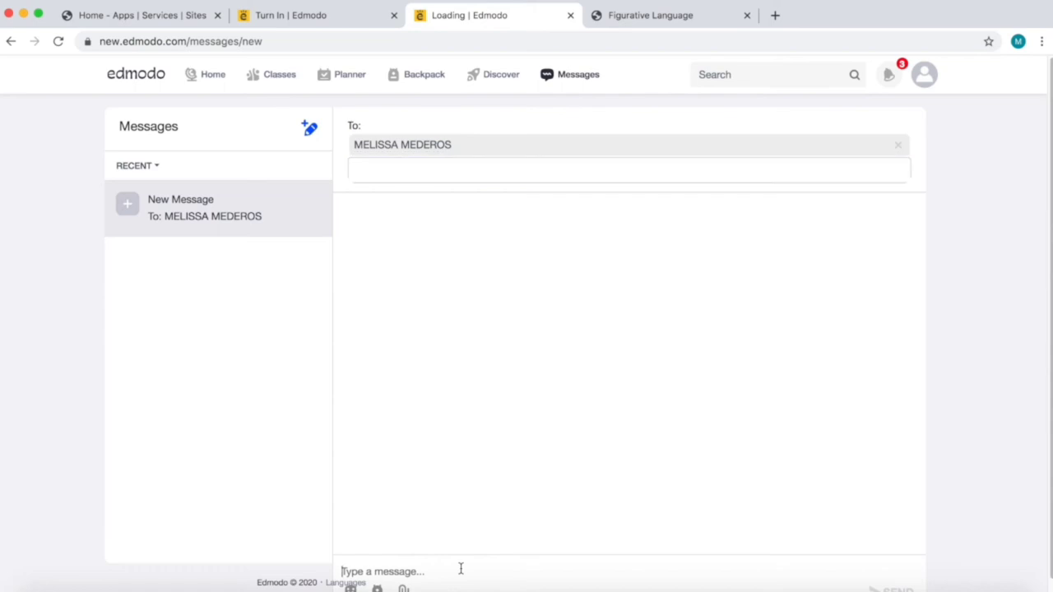
{"action": "type", "text": "Ms. Medero"}
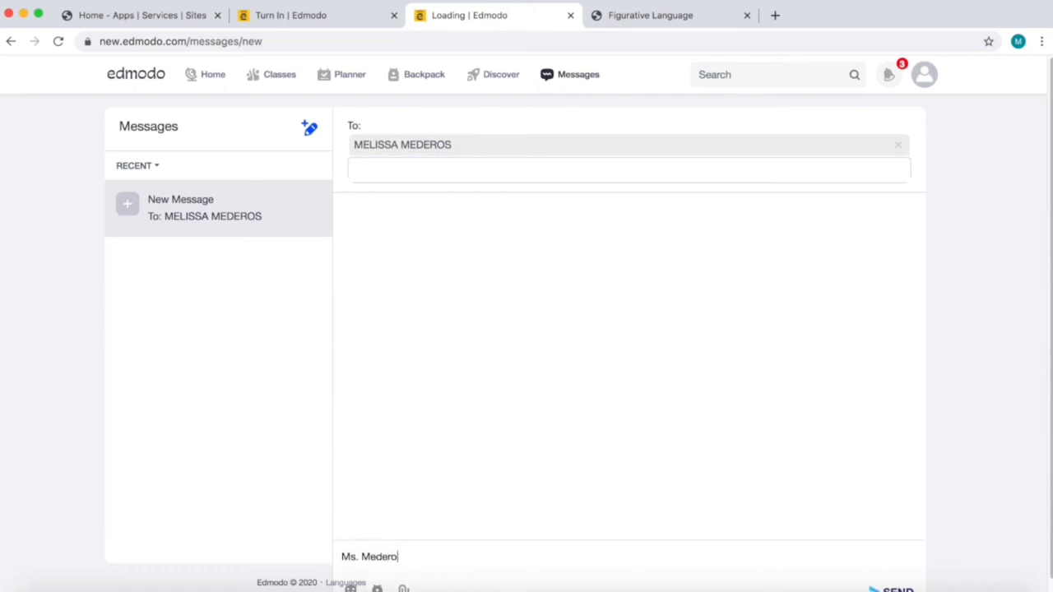
{"action": "type", "text": "s, I need you"}
{"action": "type", "text": "r help with an"}
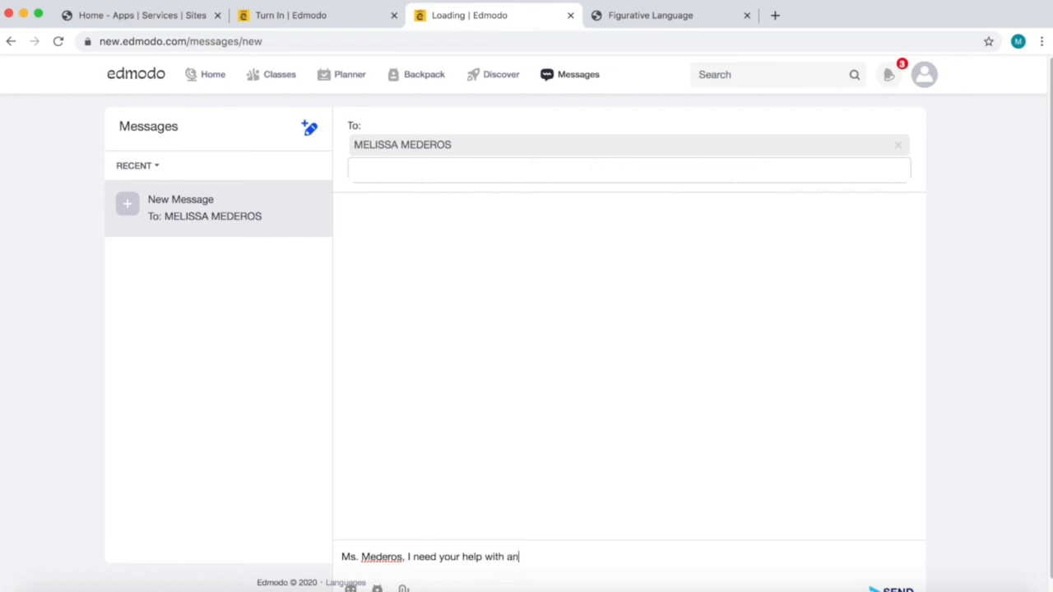
{"action": "type", "text": " i-Ready Le"}
{"action": "type", "text": "sson."}
{"action": "scroll", "coordinate": [879, 589], "scroll_direction": "down", "scroll_amount": 1}
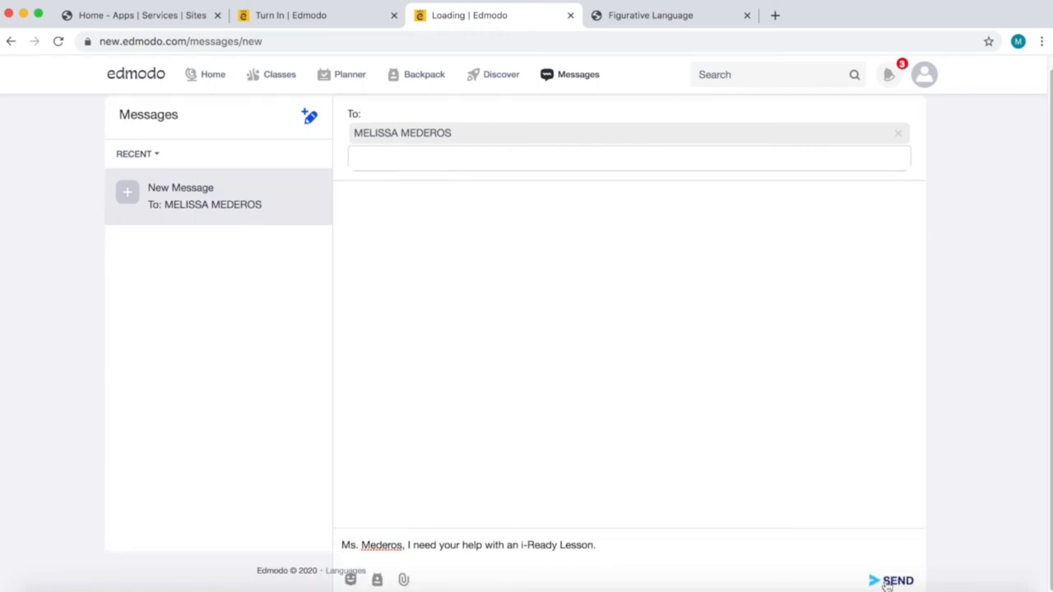
{"action": "left_click", "coordinate": [893, 581]}
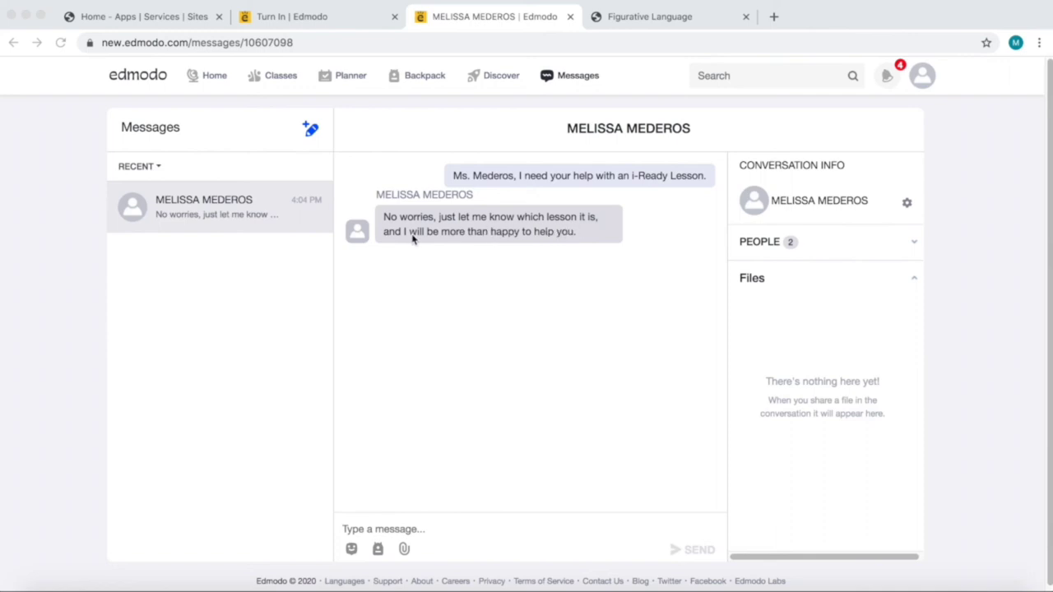
- Reply 'It is lesson Text Structures Part 1.' in the teacher conversation
{"action": "left_click", "coordinate": [450, 523]}
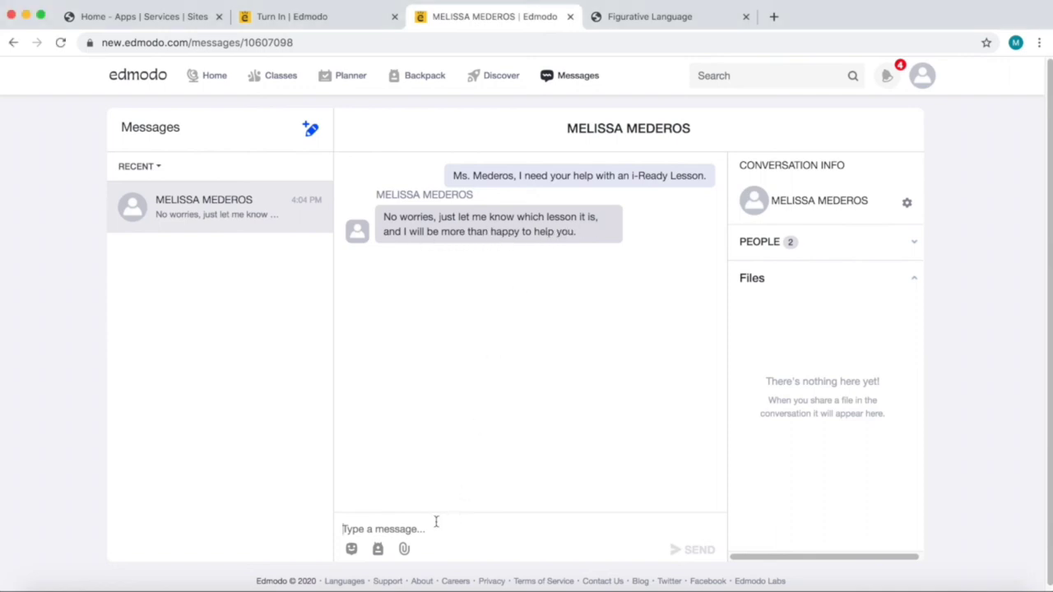
{"action": "type", "text": "It is less"}
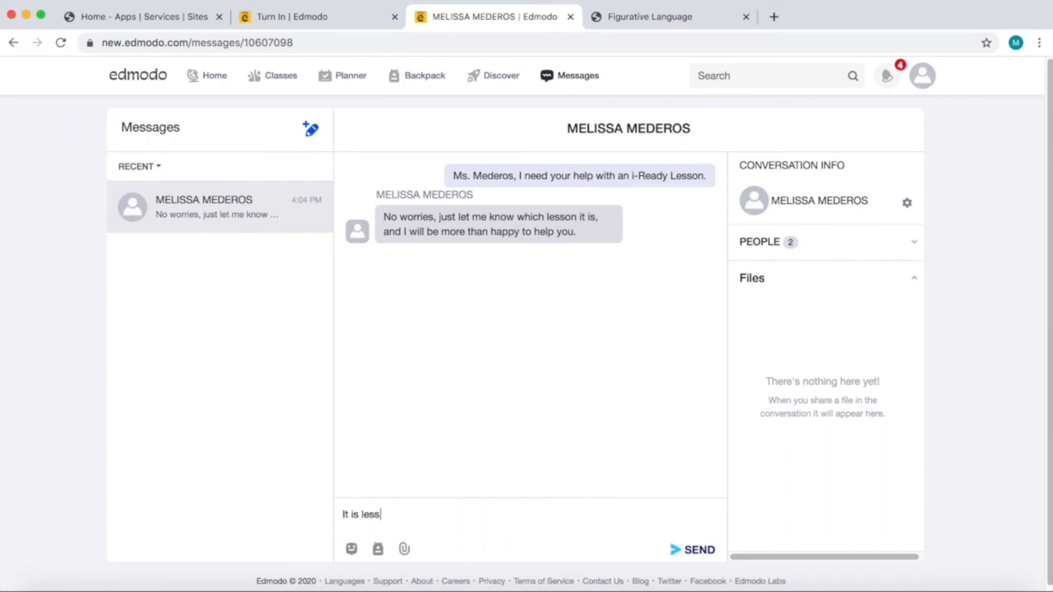
{"action": "type", "text": "on T"}
{"action": "type", "text": "ext St"}
{"action": "type", "text": "ructures Pa"}
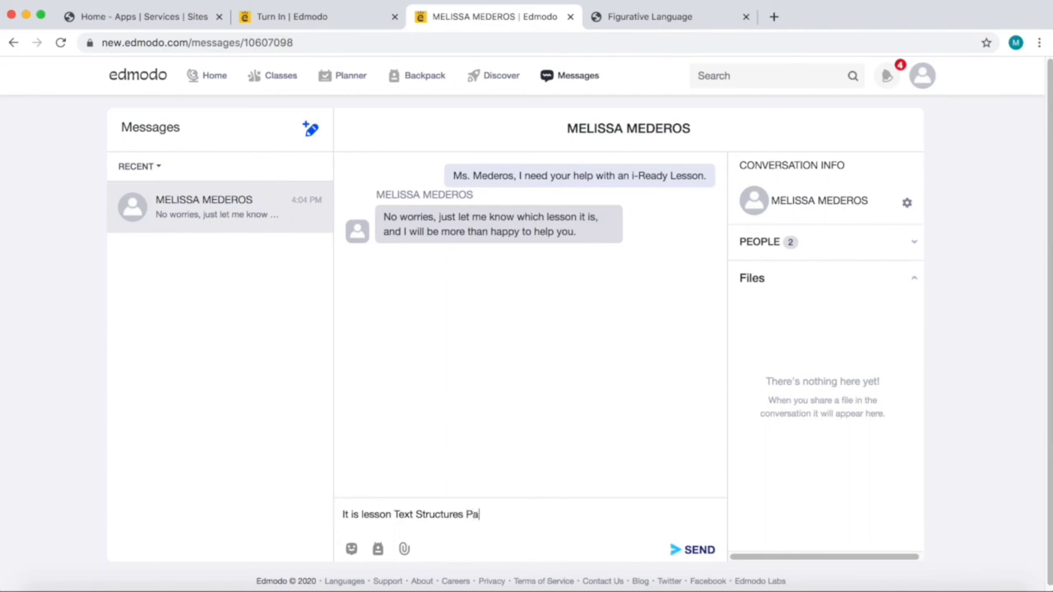
{"action": "type", "text": "rt 1."}
{"action": "key", "text": "Return"}
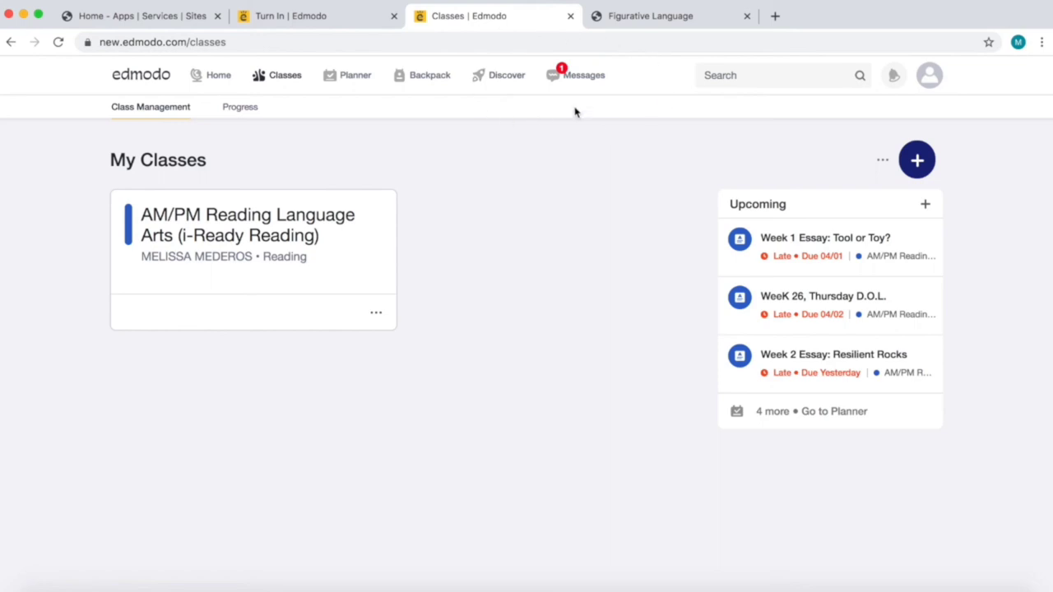
- Send the teacher a follow-up 'Thank you.' message
{"action": "left_click", "coordinate": [579, 80]}
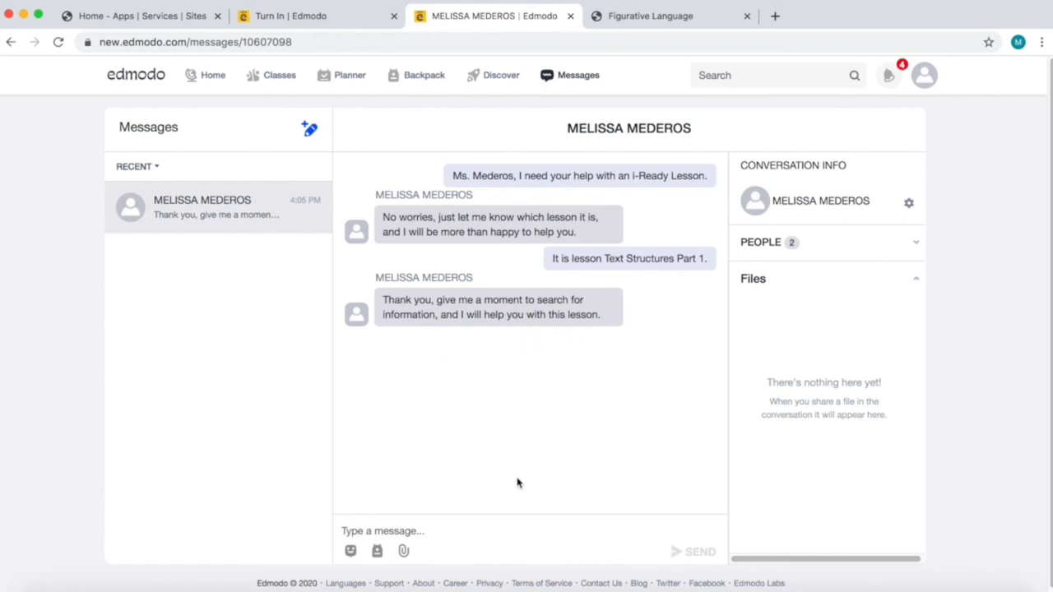
{"action": "left_click", "coordinate": [509, 533]}
{"action": "type", "text": "Than"}
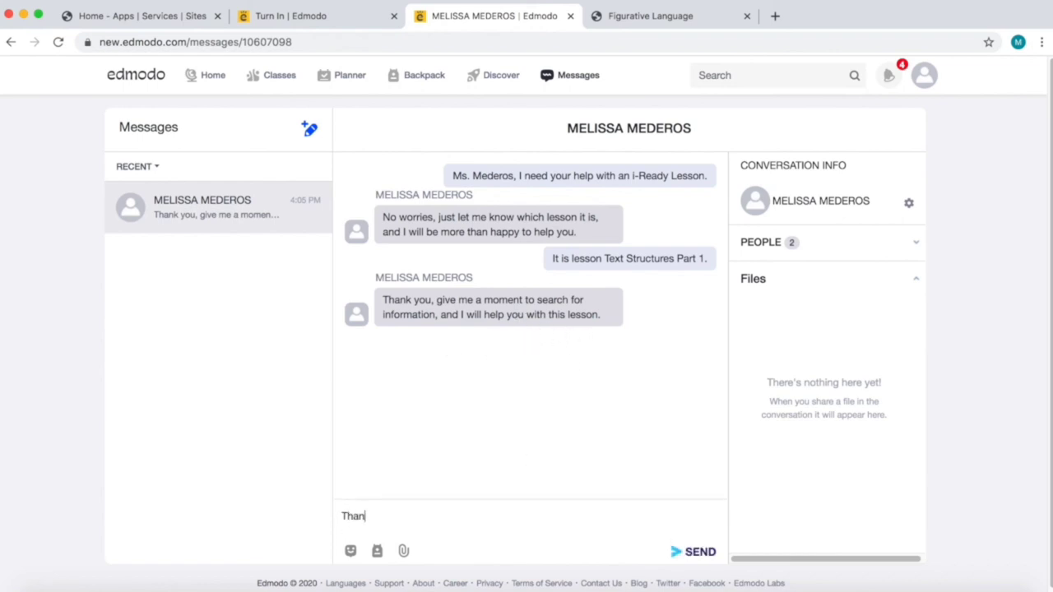
{"action": "type", "text": "k you."}
{"action": "key", "text": "Return"}
- Open the AM/PM Reading Language Arts class's RACE Strategy with Example folder and view its PDF
{"action": "left_click", "coordinate": [436, 76]}
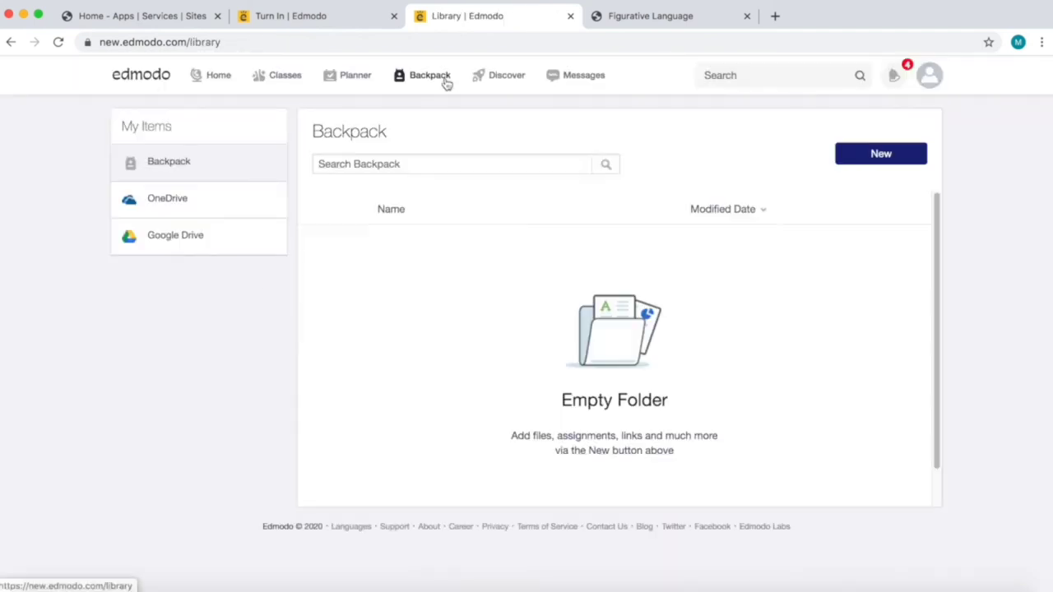
{"action": "left_click", "coordinate": [279, 85]}
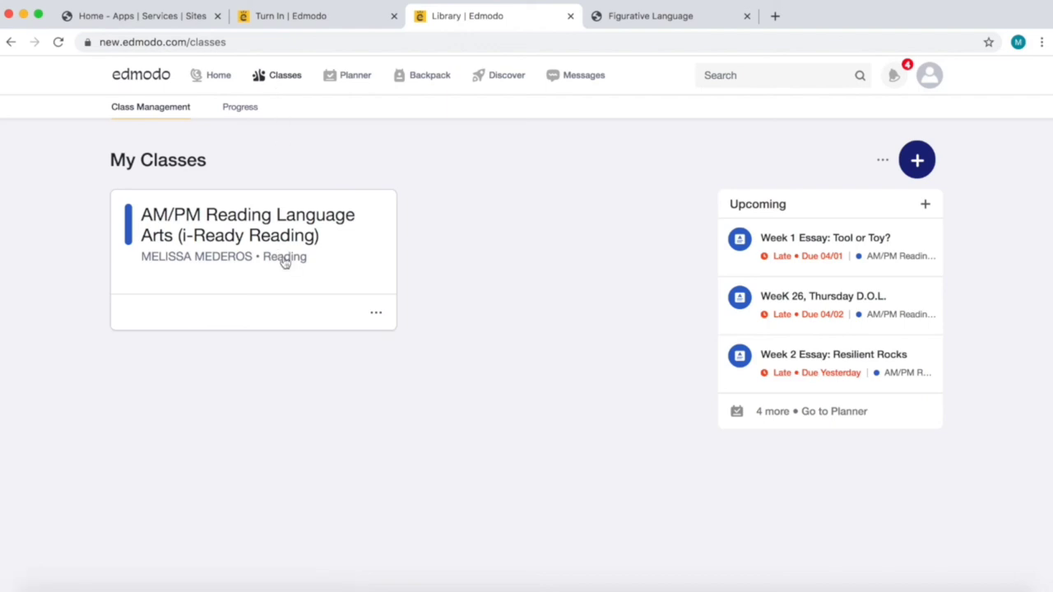
{"action": "left_click", "coordinate": [284, 261]}
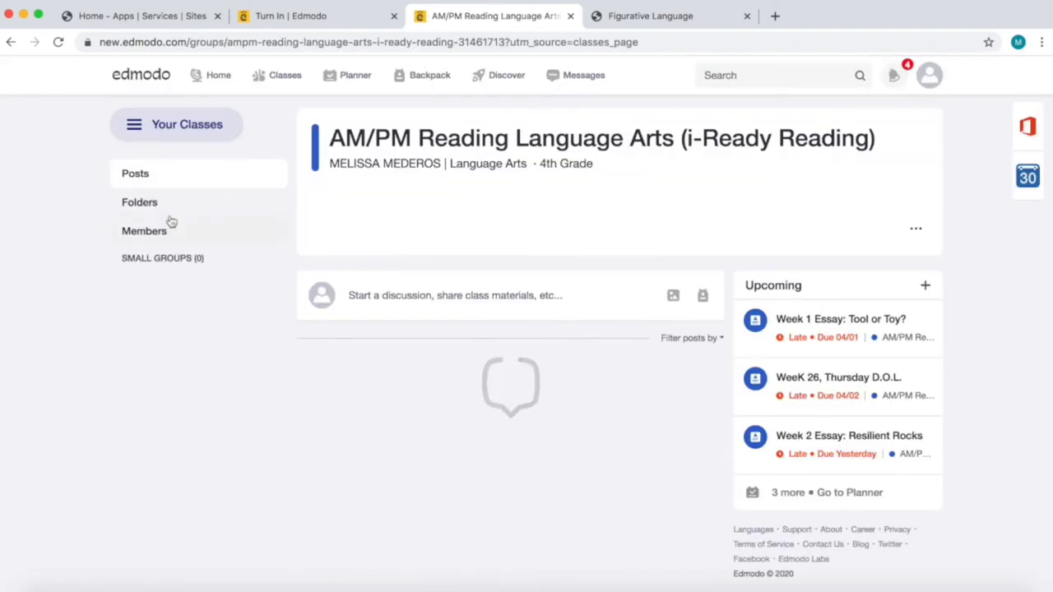
{"action": "left_click", "coordinate": [164, 212]}
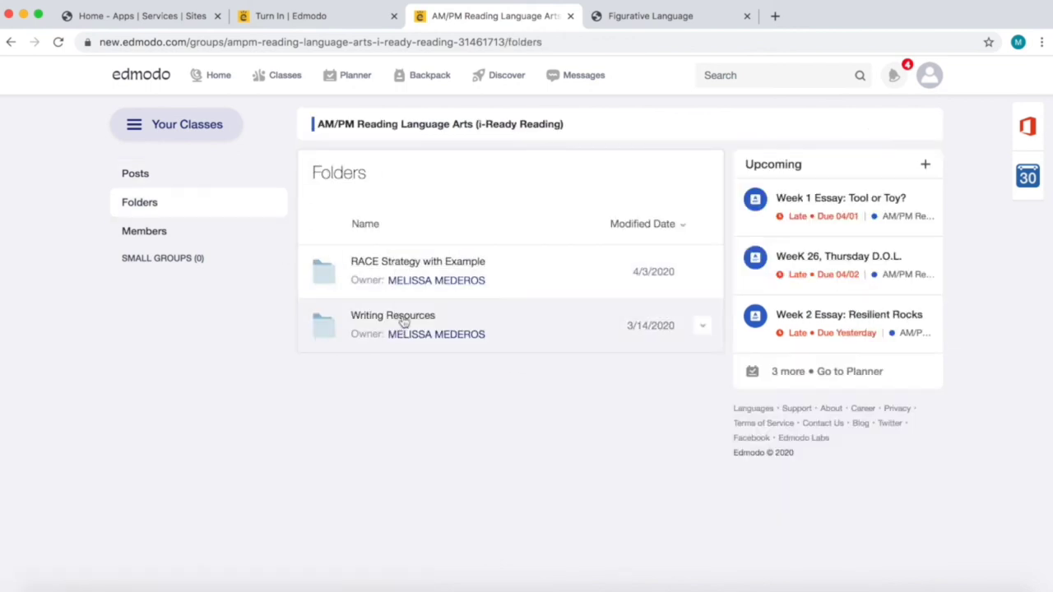
{"action": "left_click", "coordinate": [421, 265]}
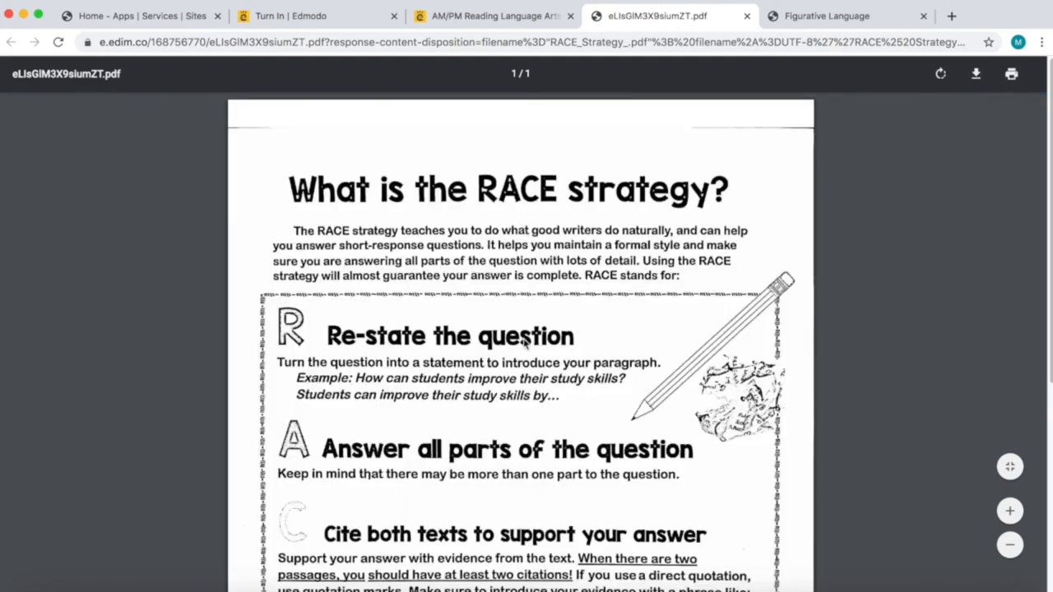
{"action": "scroll", "coordinate": [527, 350], "scroll_direction": "down", "scroll_amount": 3}
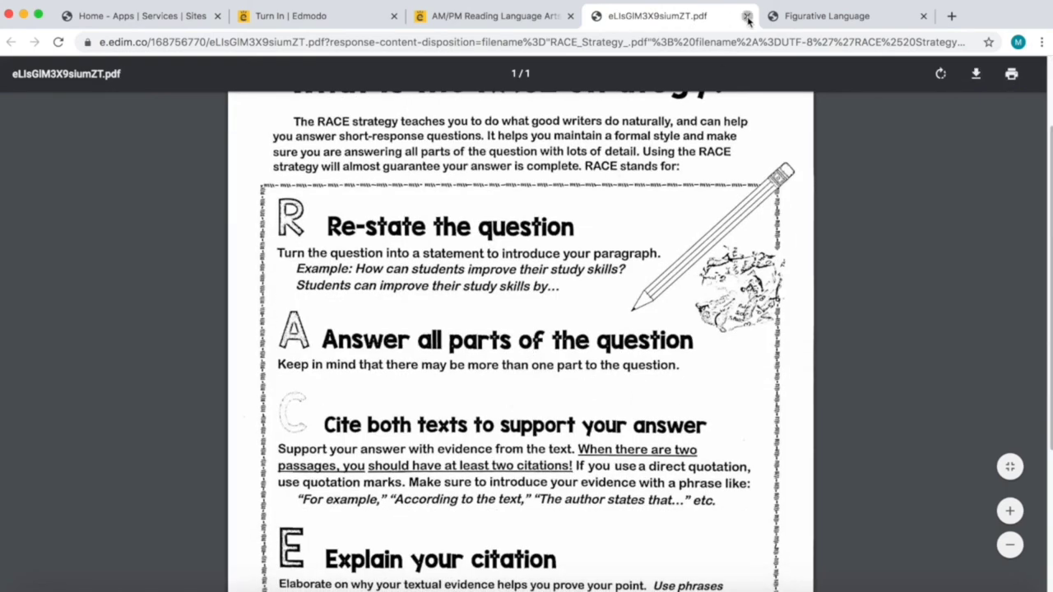
{"action": "left_click", "coordinate": [746, 16]}
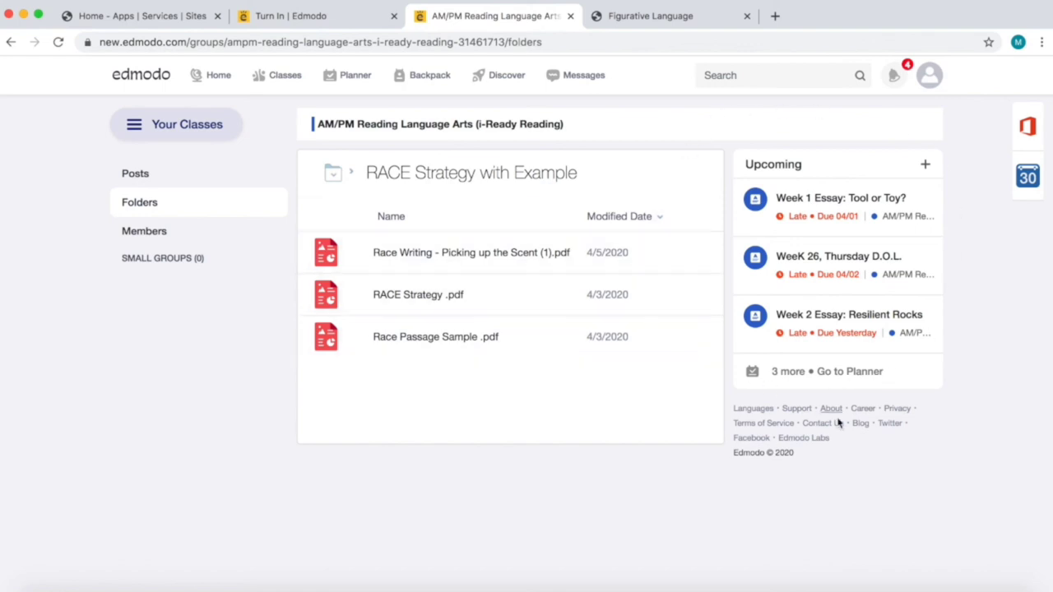
- Show the notifications list from the top-bar bell
{"action": "left_click", "coordinate": [896, 76]}
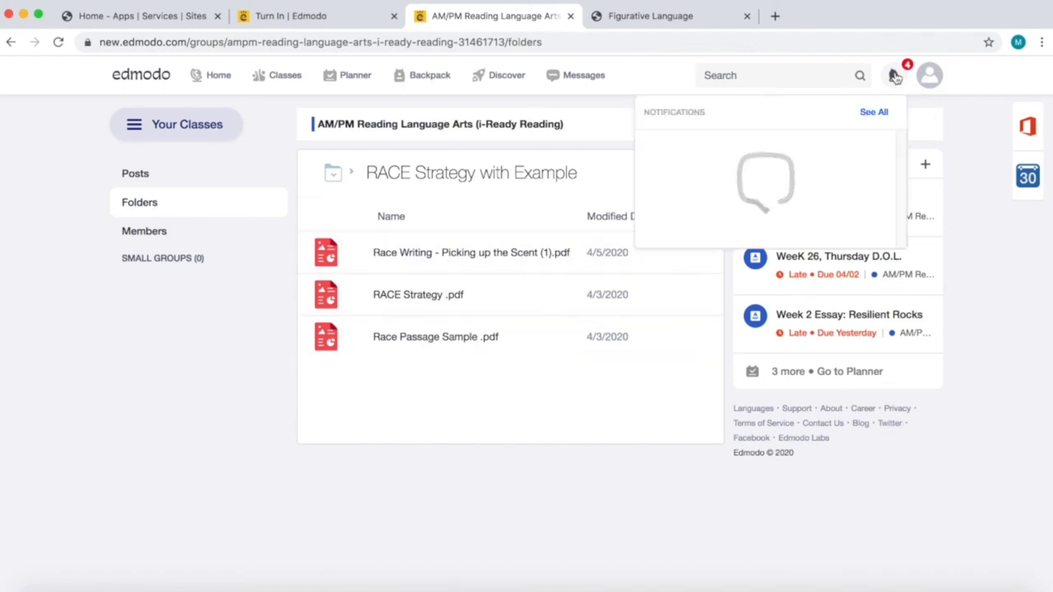